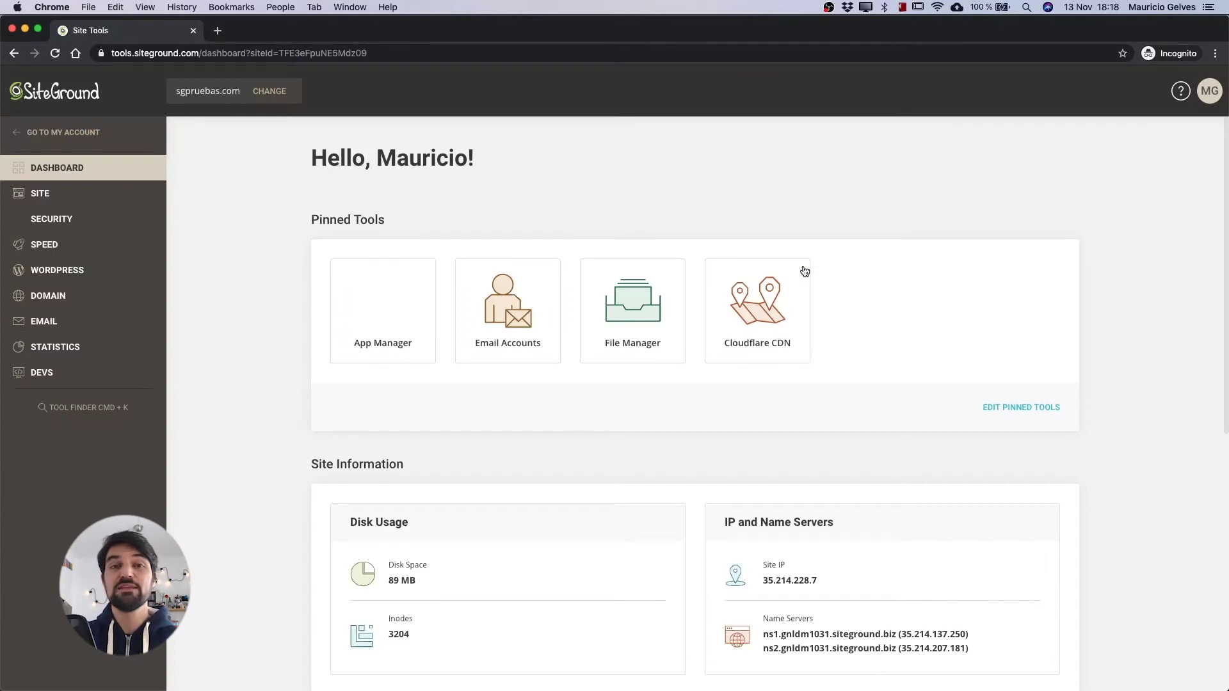
# Step: Open public_html in the File Manager and start editing wp-config.php
pyautogui.click(77, 198)
pyautogui.click(66, 221)
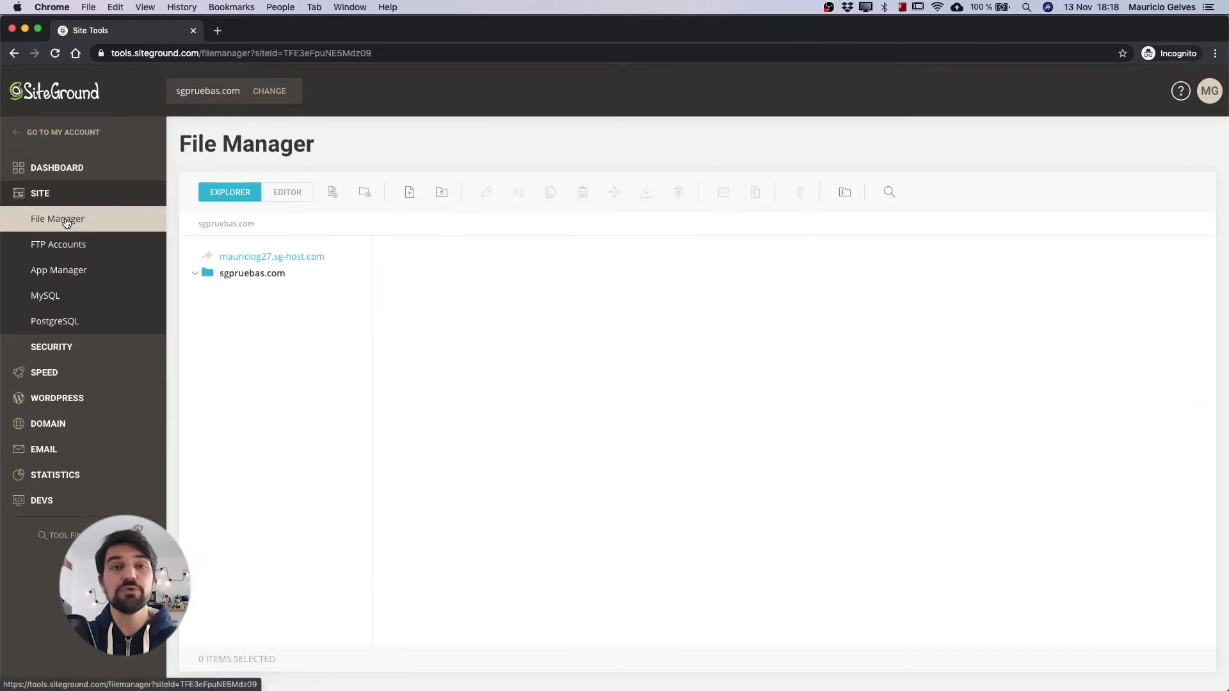
pyautogui.click(252, 307)
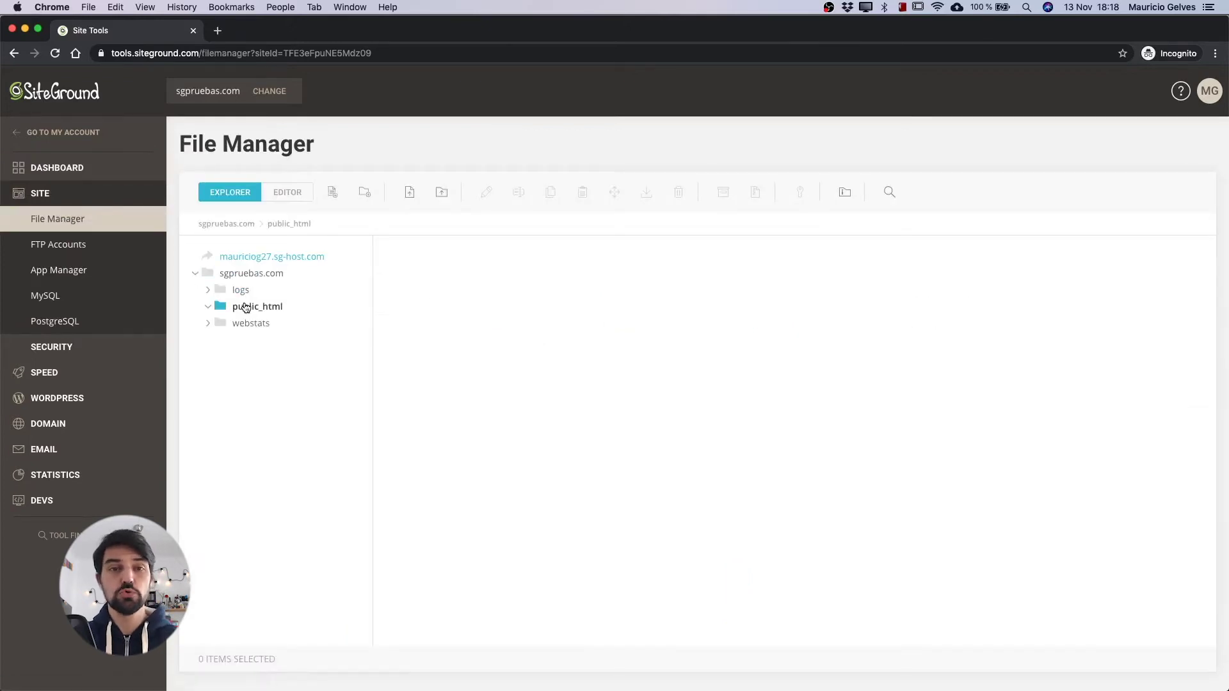
pyautogui.scroll(-5, 479, 432)
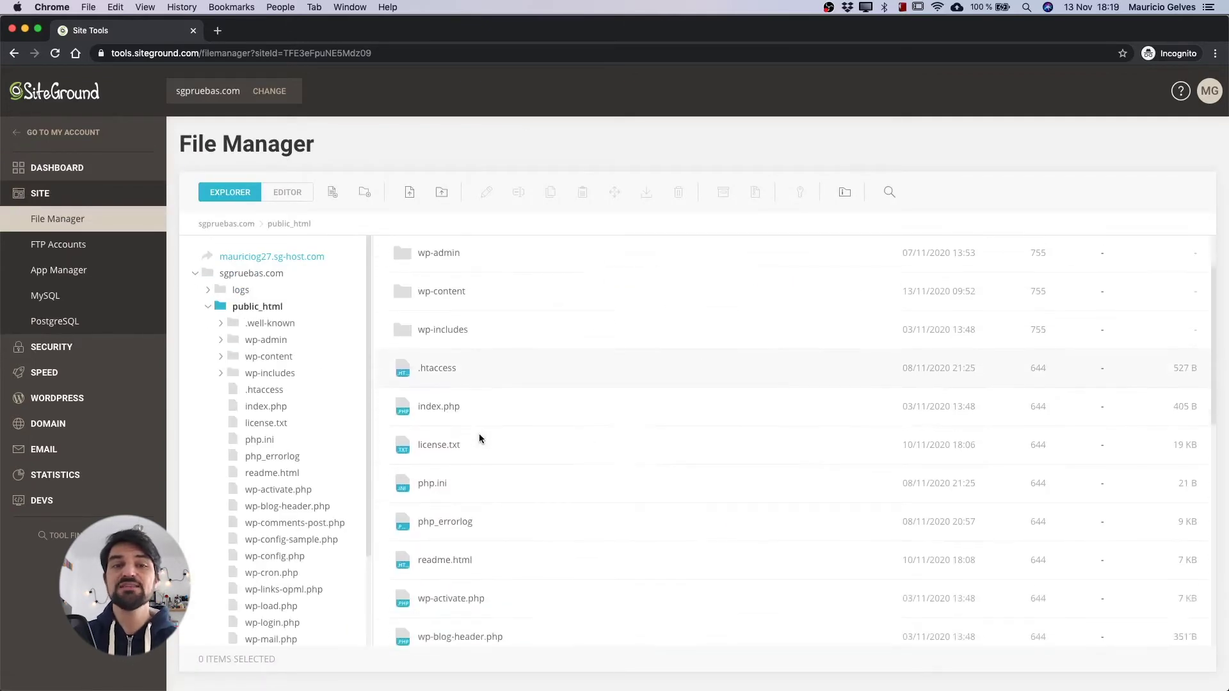
pyautogui.scroll(-3, 480, 458)
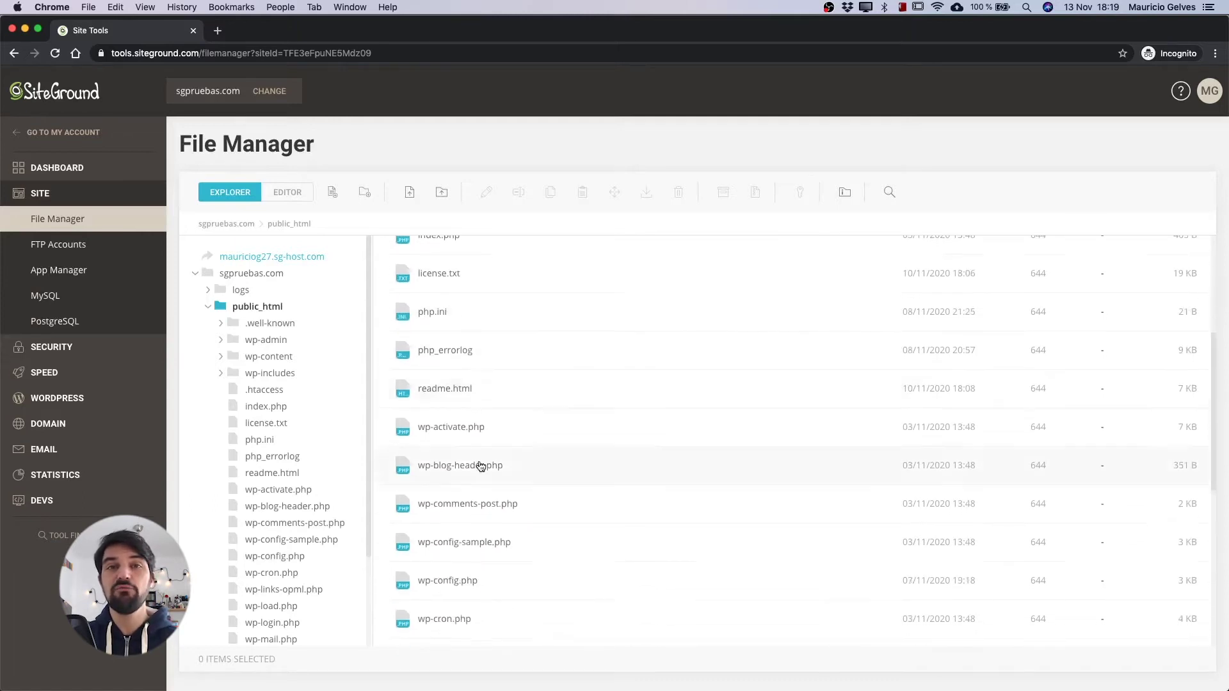
pyautogui.rightClick(425, 555)
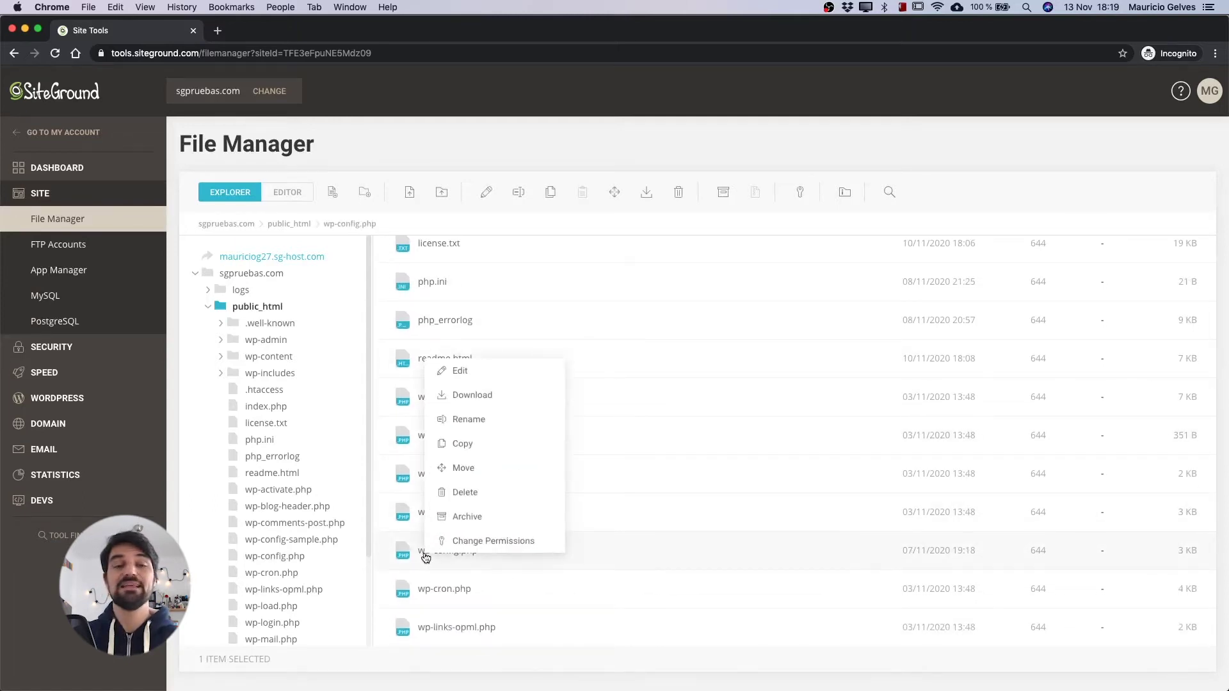
pyautogui.click(470, 372)
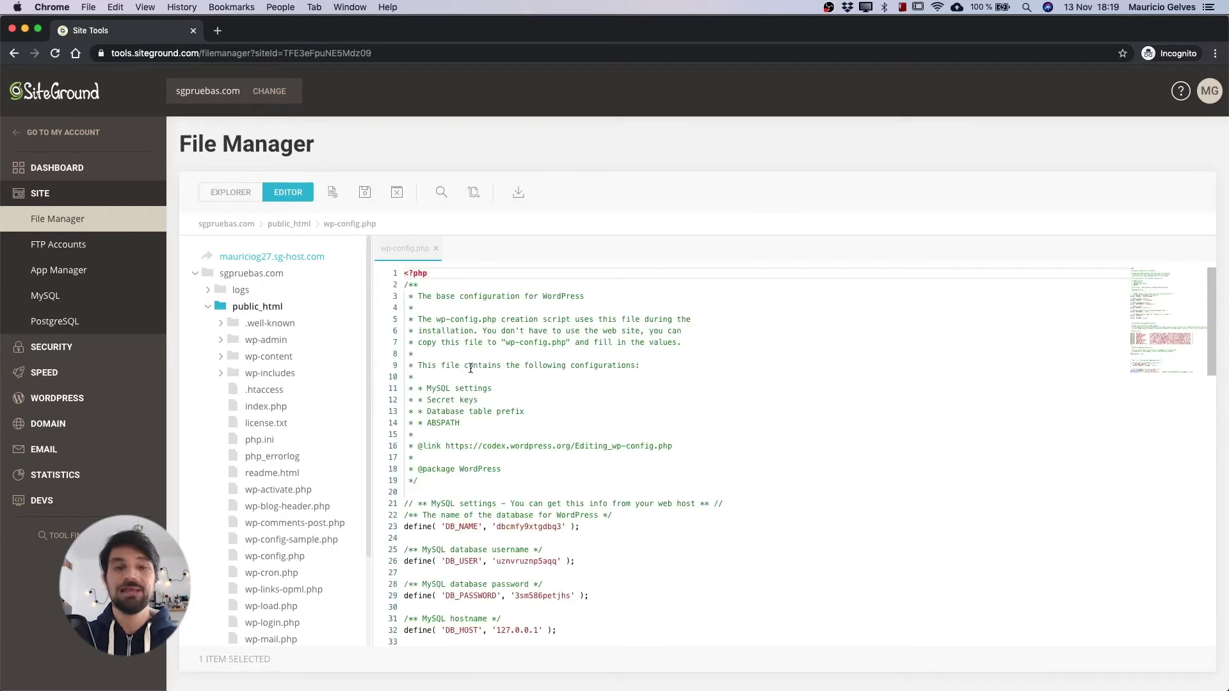
# Step: Highlight the DB_NAME, DB_USER and DB_PASSWORD settings in wp-config.php
pyautogui.scroll(-3, 470, 368)
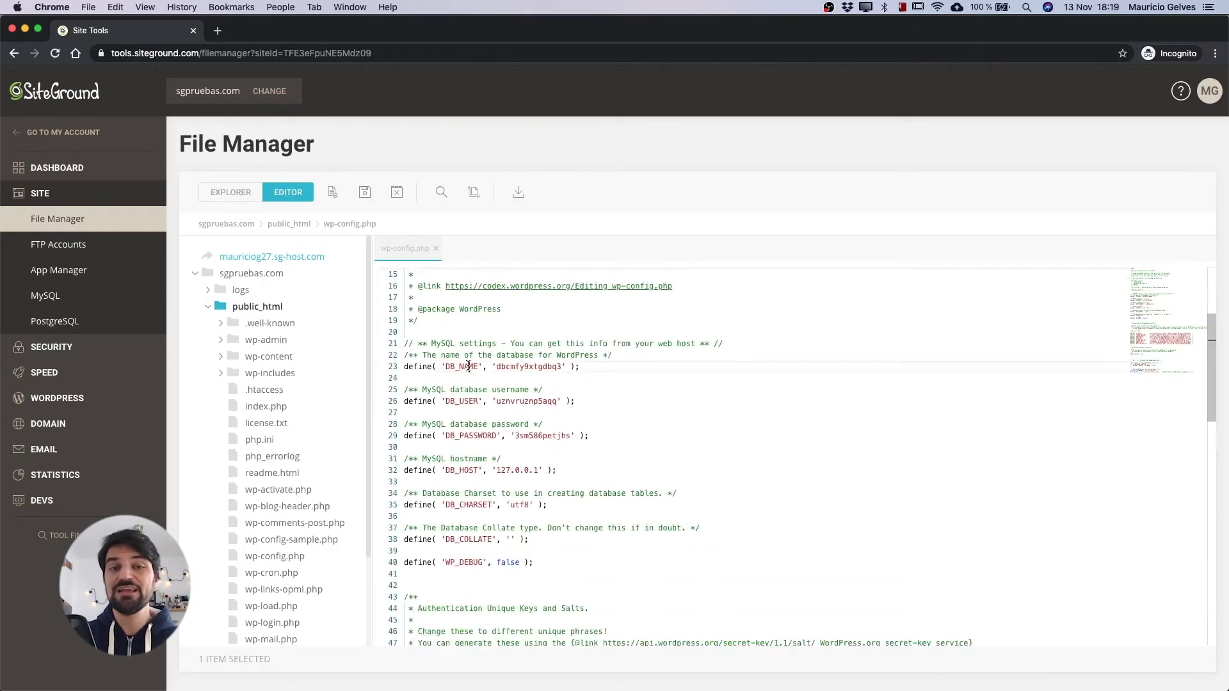
pyautogui.doubleClick(471, 368)
pyautogui.click(471, 401)
pyautogui.doubleClick(472, 402)
pyautogui.doubleClick(477, 436)
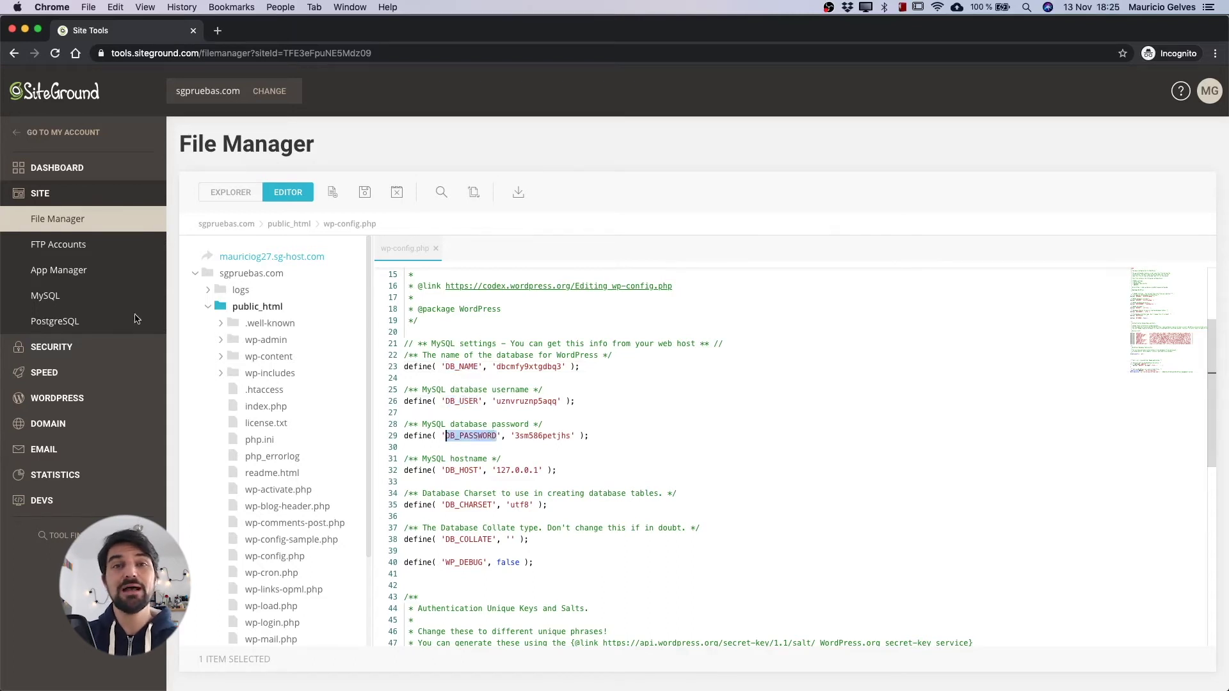
# Step: Open MySQL Manager in a new tab and copy the database name into DB_NAME
pyautogui.rightClick(52, 296)
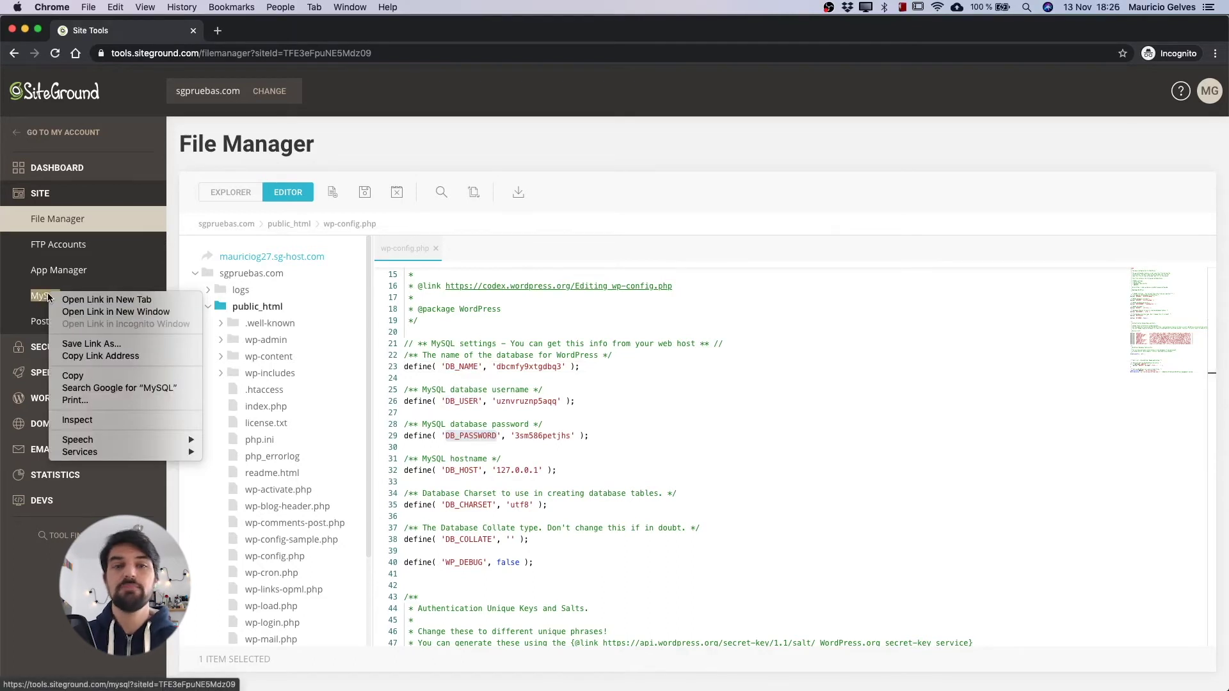
pyautogui.click(82, 304)
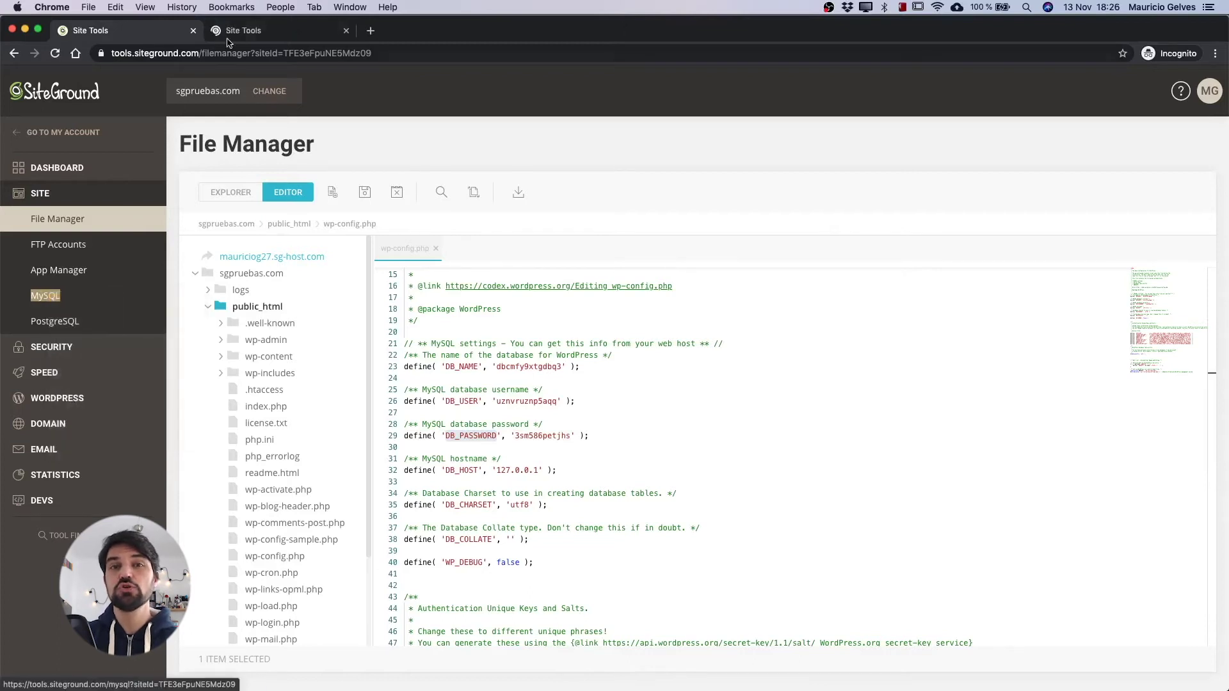
pyautogui.click(241, 33)
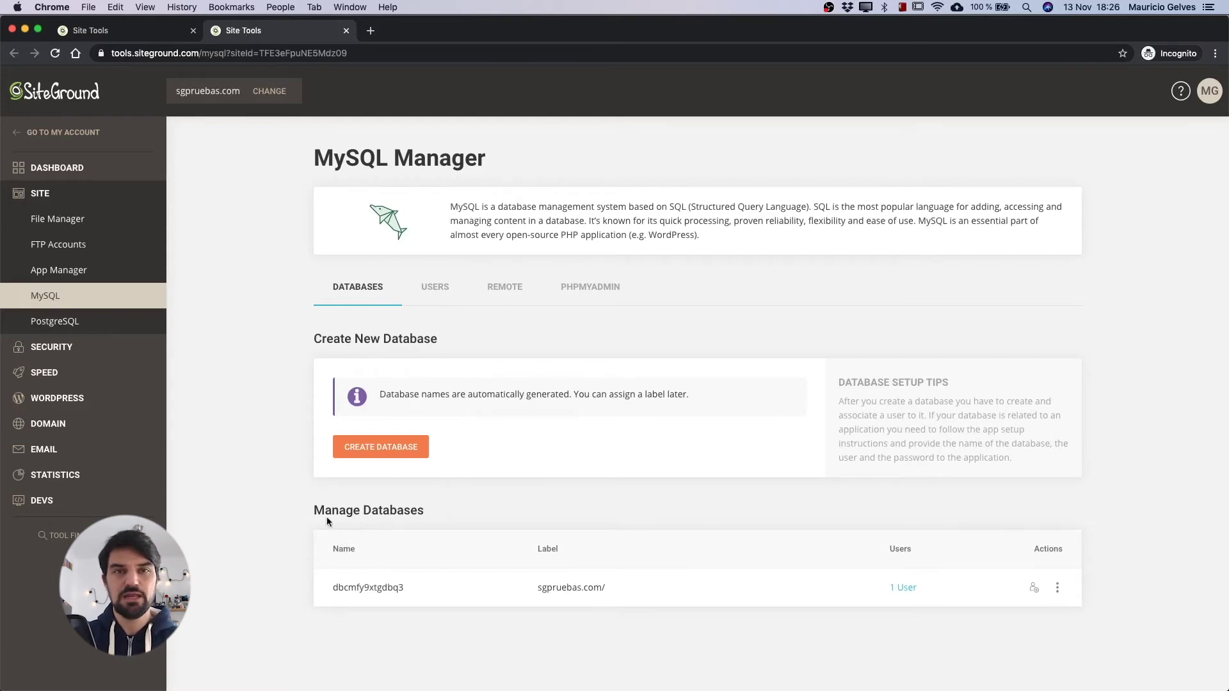
pyautogui.moveTo(314, 510); pyautogui.dragTo(426, 524)
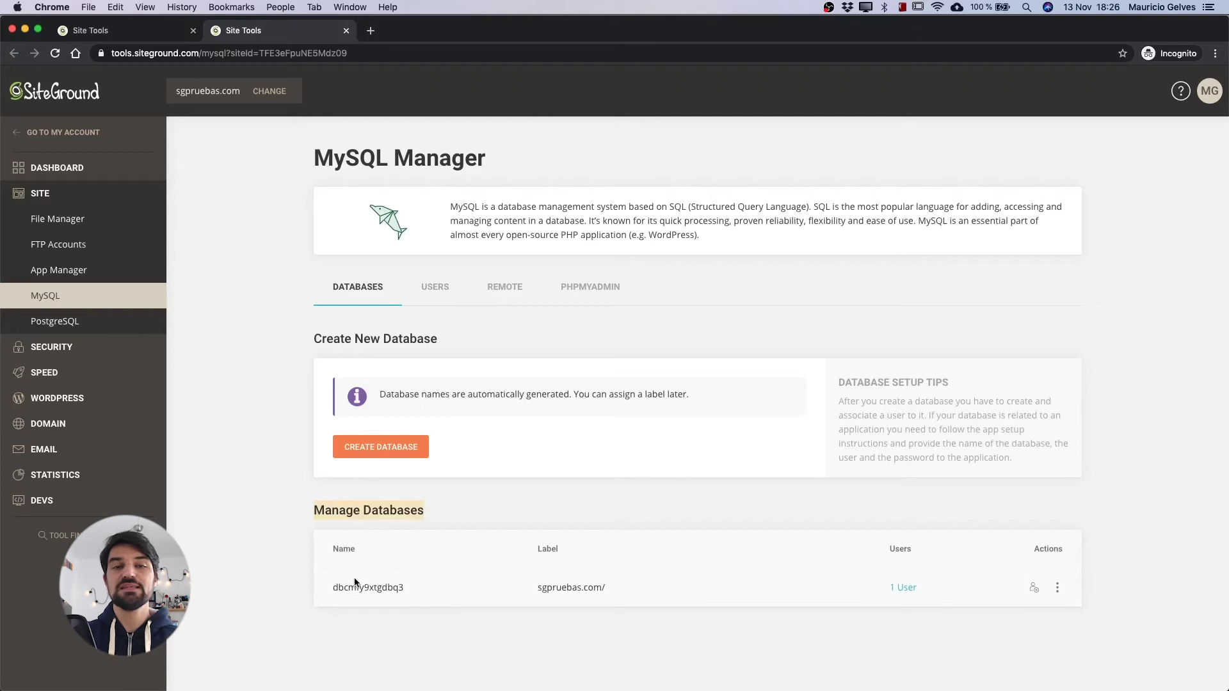
pyautogui.moveTo(332, 589); pyautogui.dragTo(407, 592)
pyautogui.press('super+c')
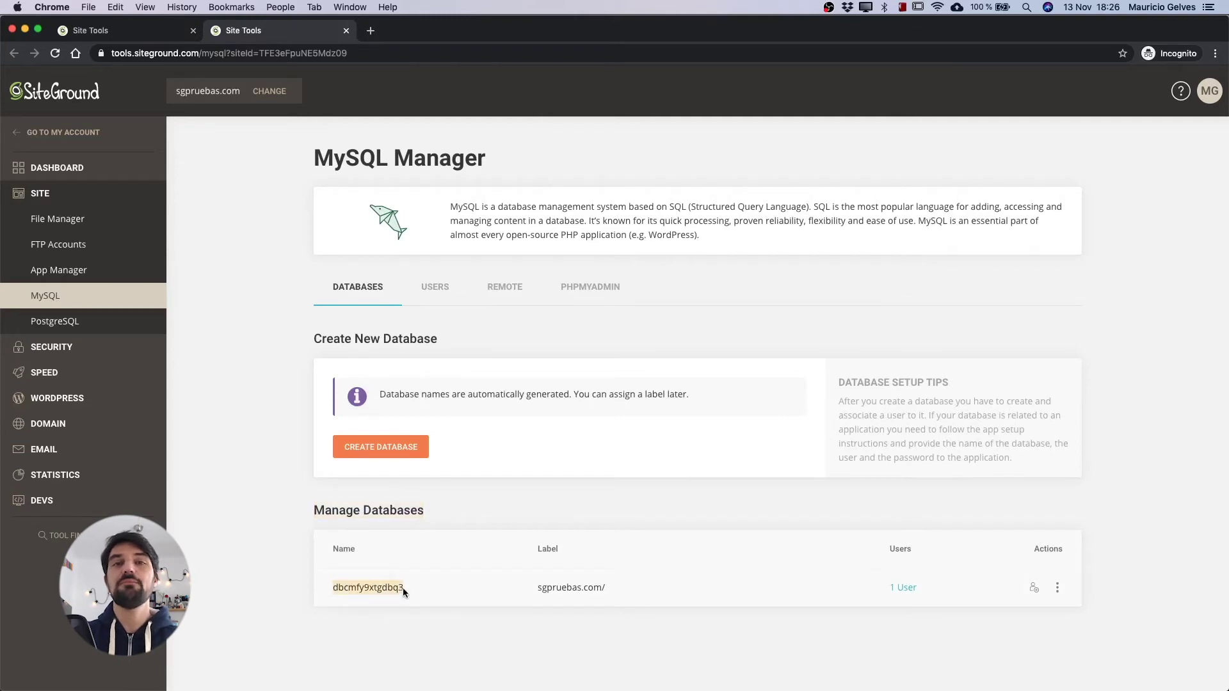
pyautogui.press('super+alt+Left')
pyautogui.press('super+v')
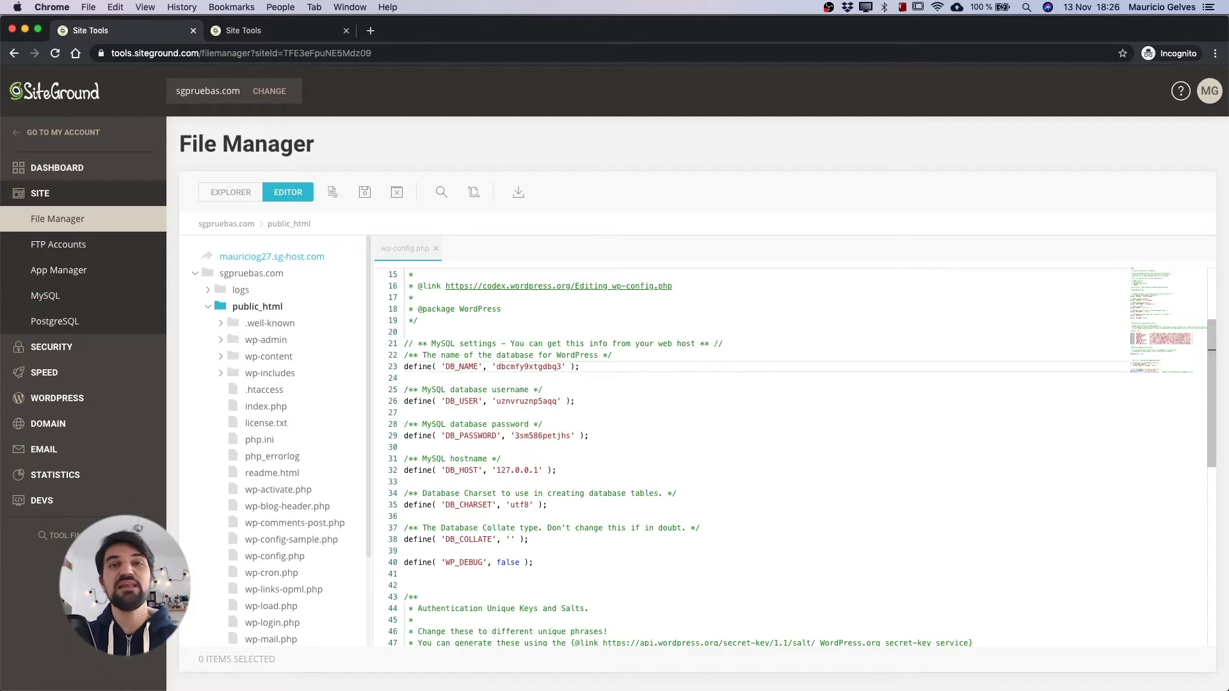
# Step: Copy the database username from the MySQL Users list into DB_USER
pyautogui.click(283, 32)
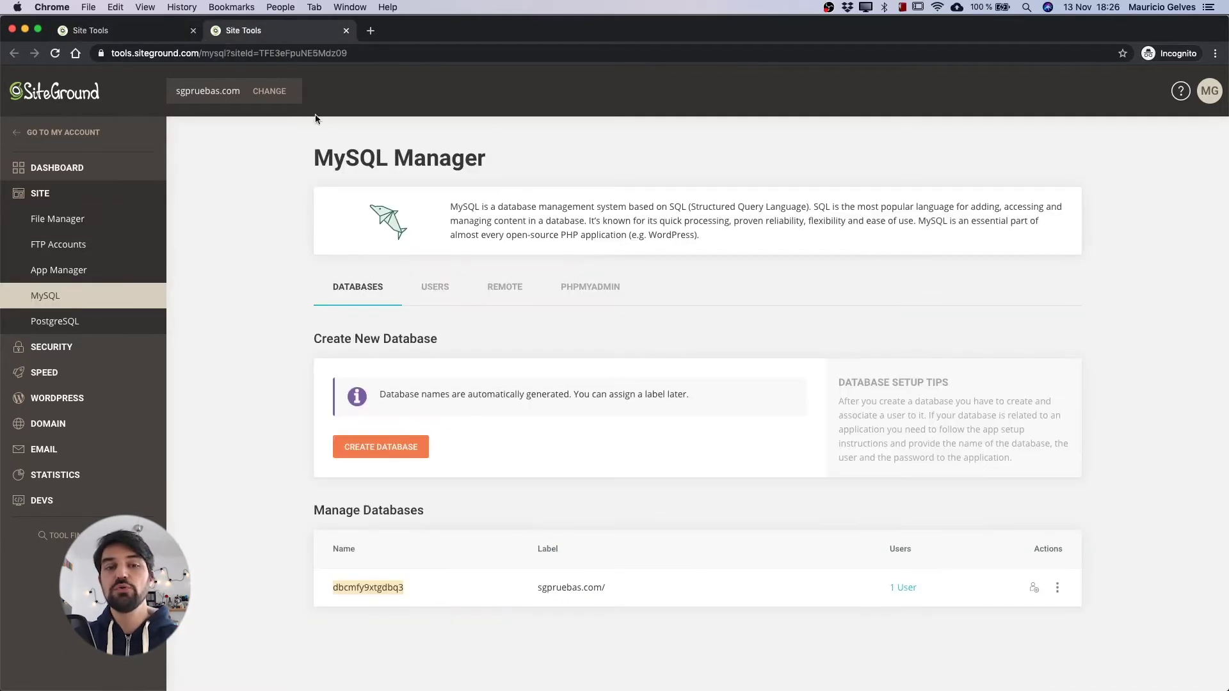
pyautogui.click(431, 287)
pyautogui.moveTo(397, 510); pyautogui.dragTo(312, 512)
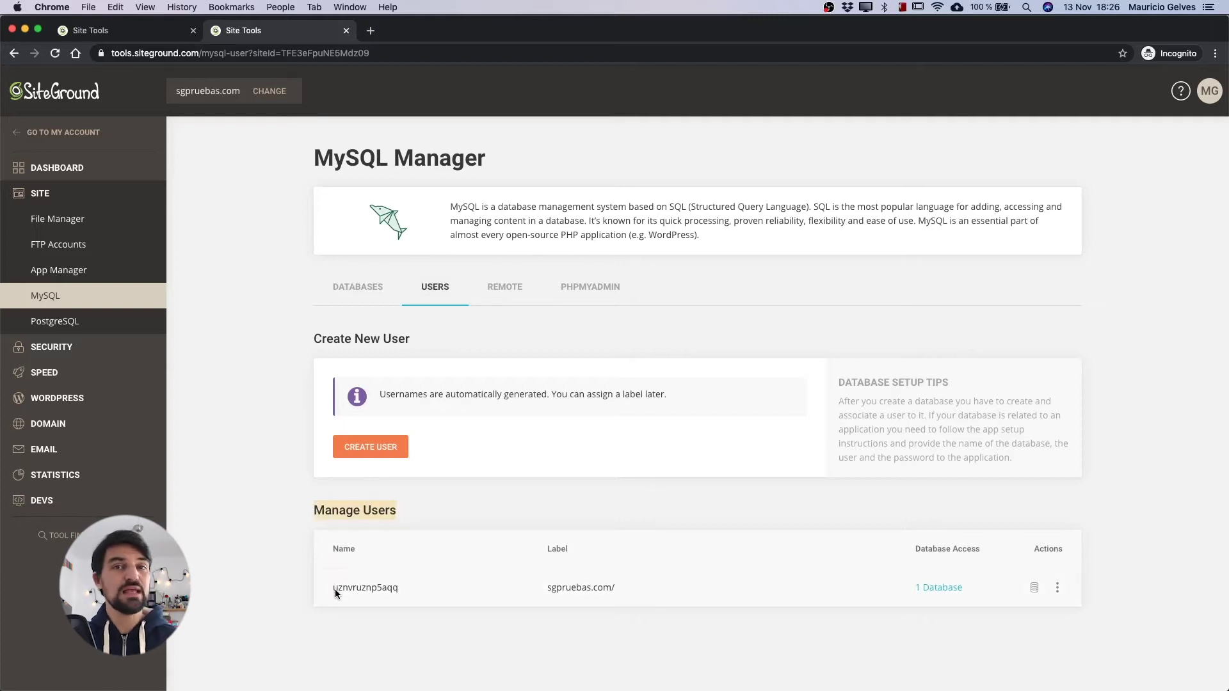
pyautogui.moveTo(336, 589); pyautogui.dragTo(391, 592)
pyautogui.press('super+c')
pyautogui.press('super+1')
pyautogui.press('BackSpace')
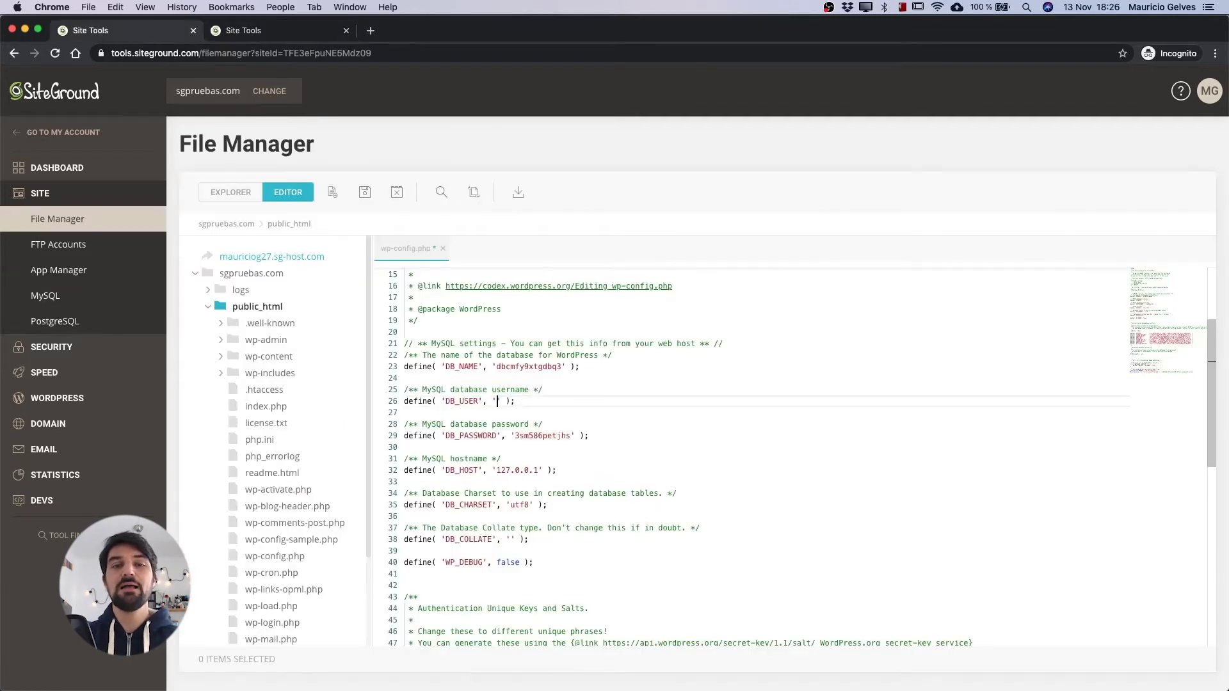
pyautogui.press('super+v')
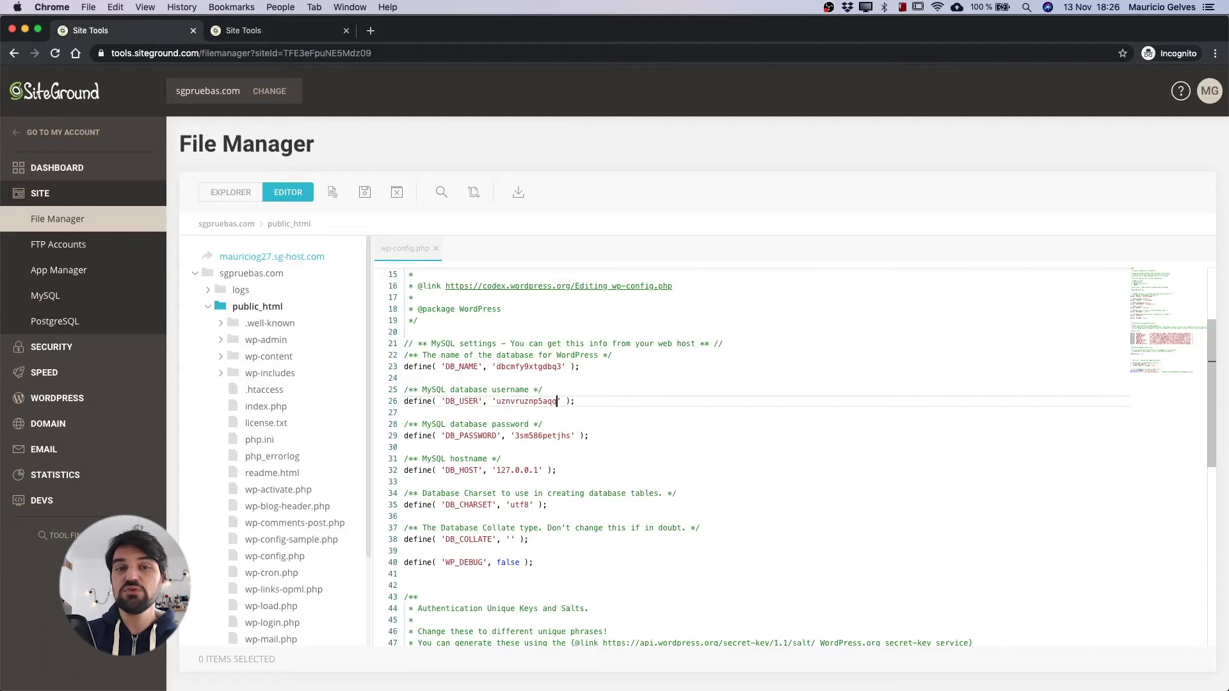
# Step: Reset the database user's password to a newly generated random one and copy it
pyautogui.click(282, 30)
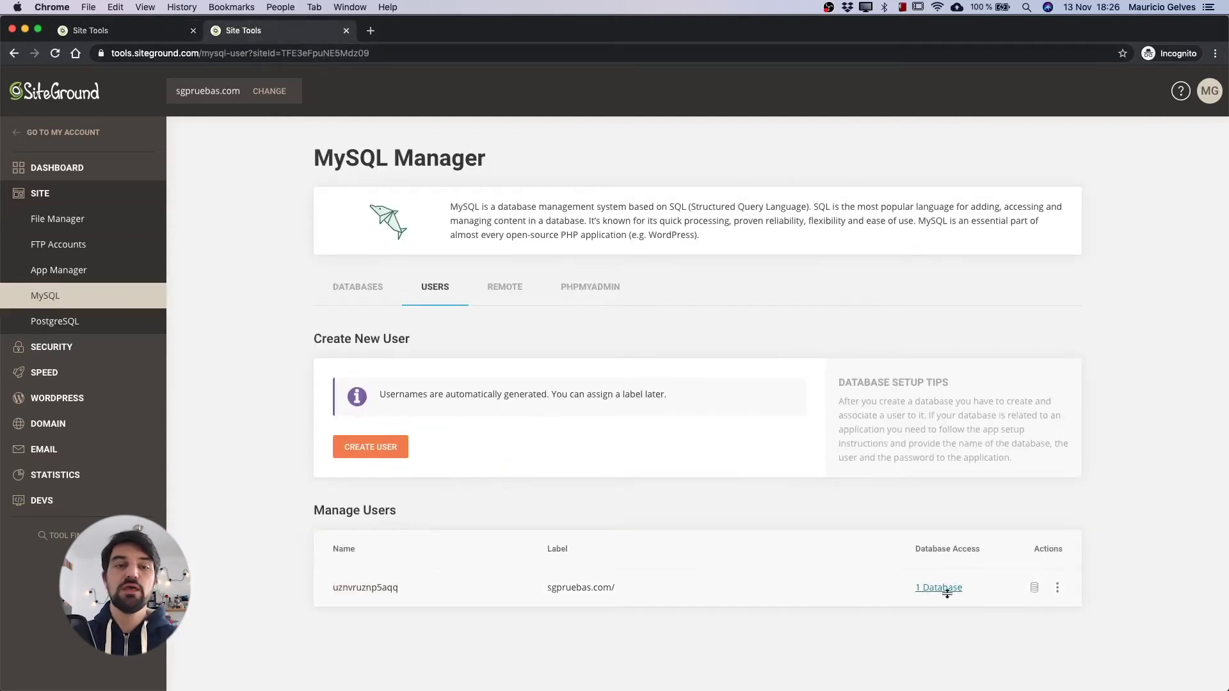
pyautogui.click(1056, 589)
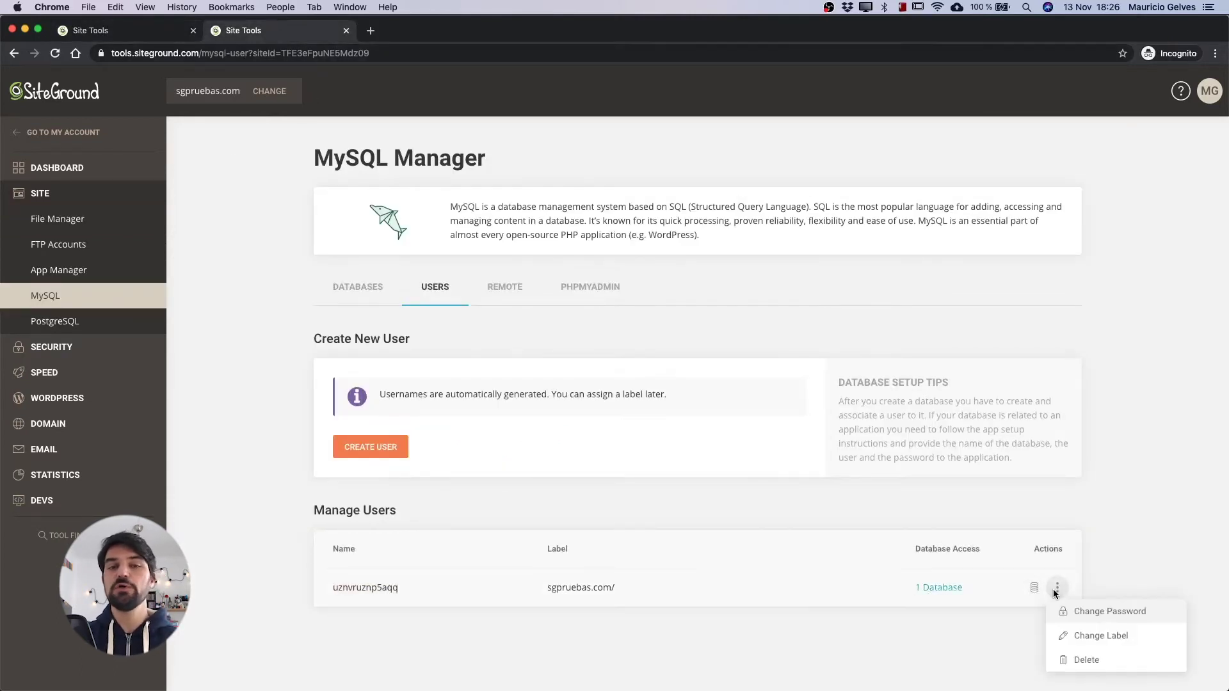
pyautogui.click(1077, 613)
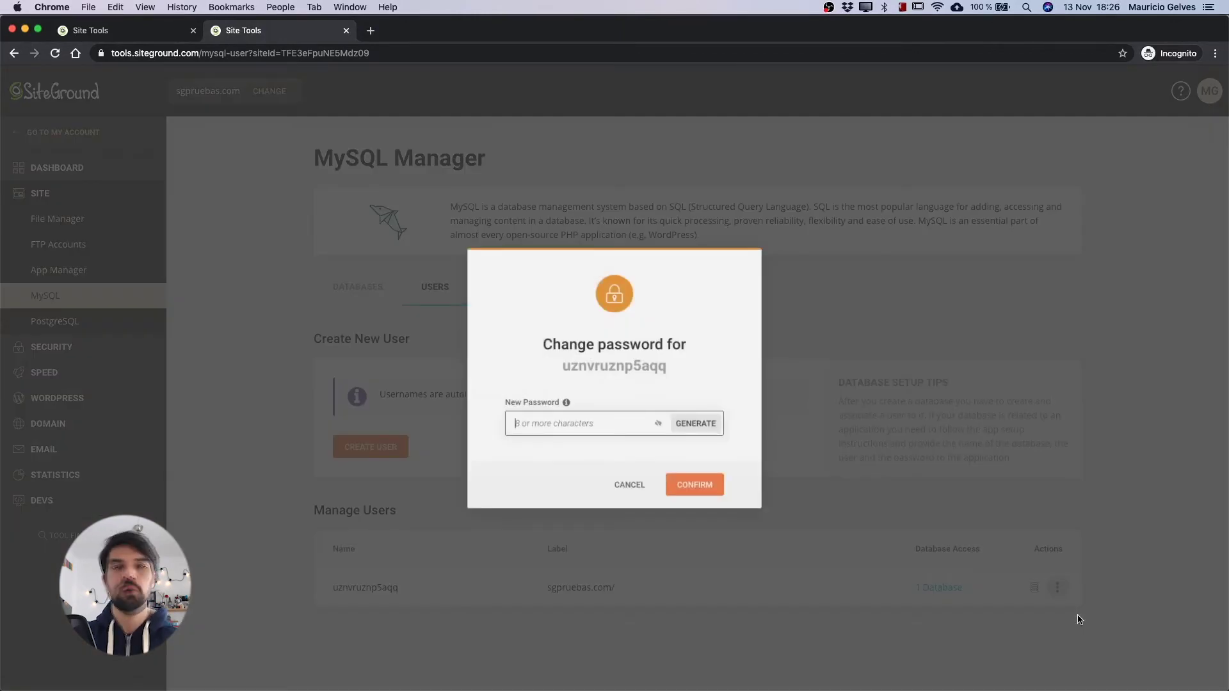
pyautogui.click(711, 428)
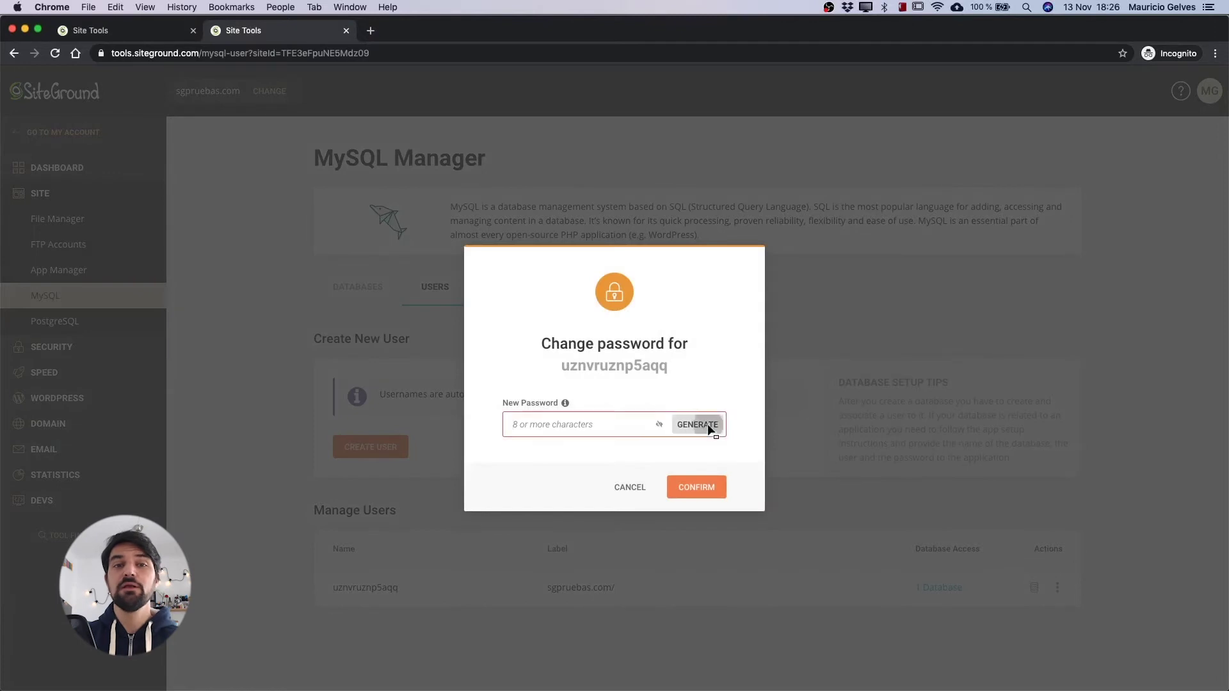
pyautogui.click(707, 426)
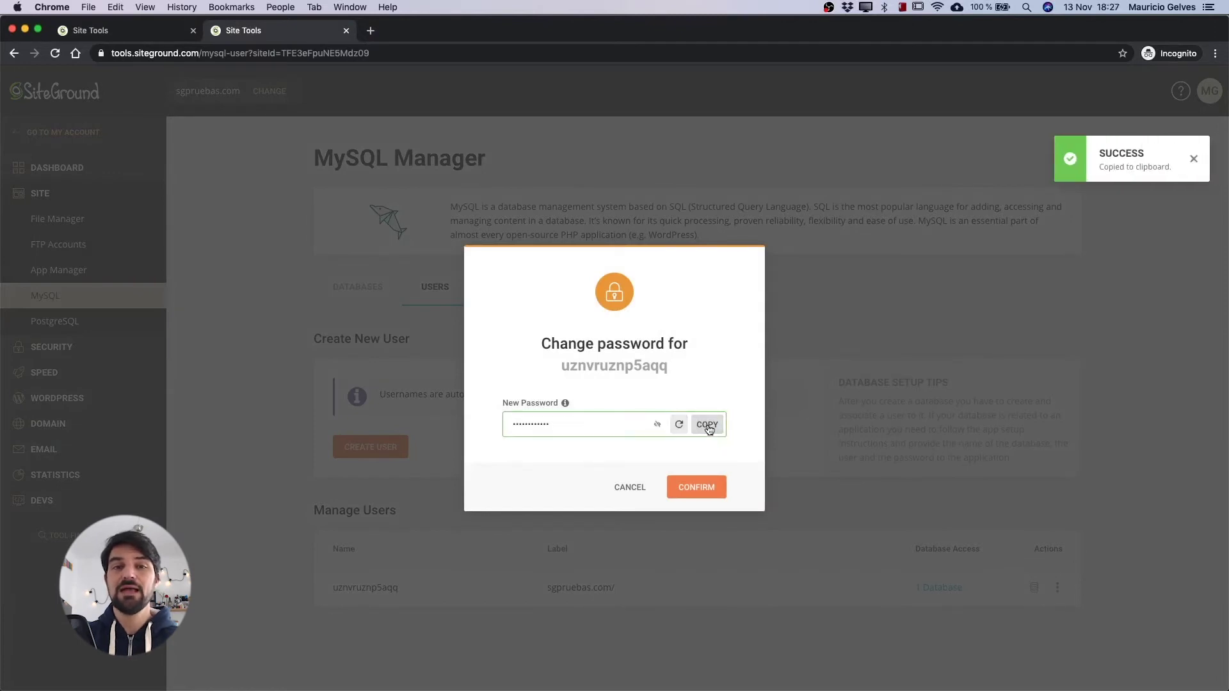
pyautogui.click(697, 487)
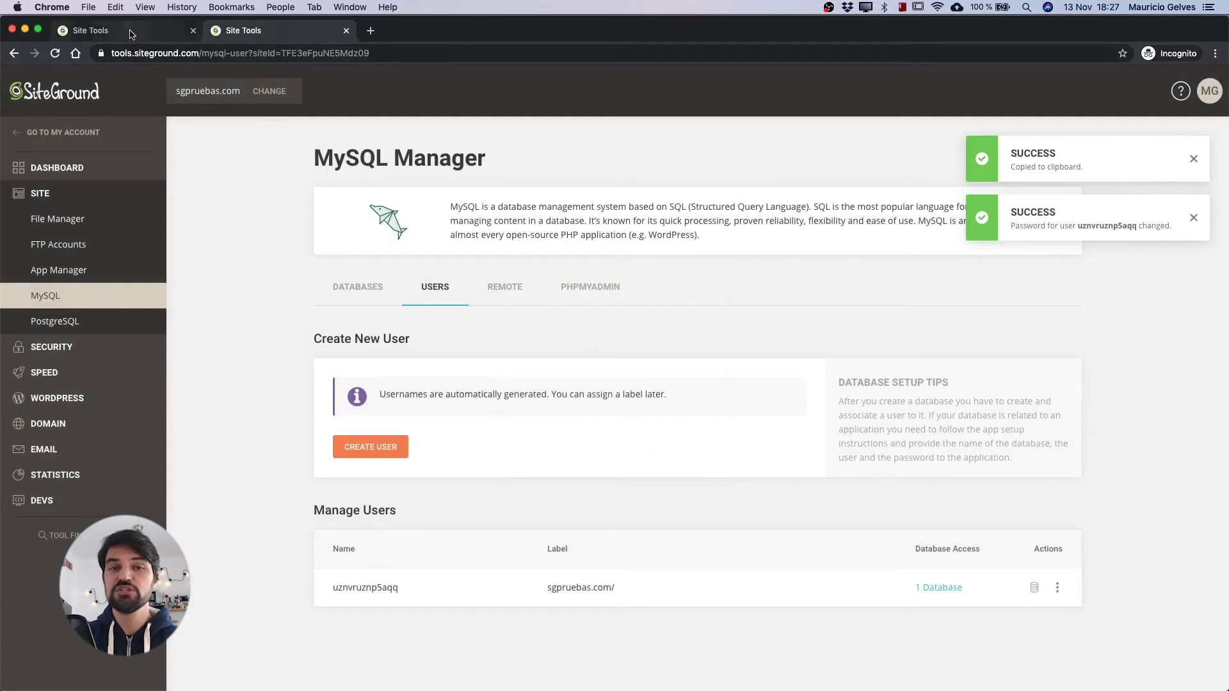
# Step: Paste the new password over the DB_PASSWORD value and save wp-config.php
pyautogui.click(131, 32)
pyautogui.doubleClick(531, 437)
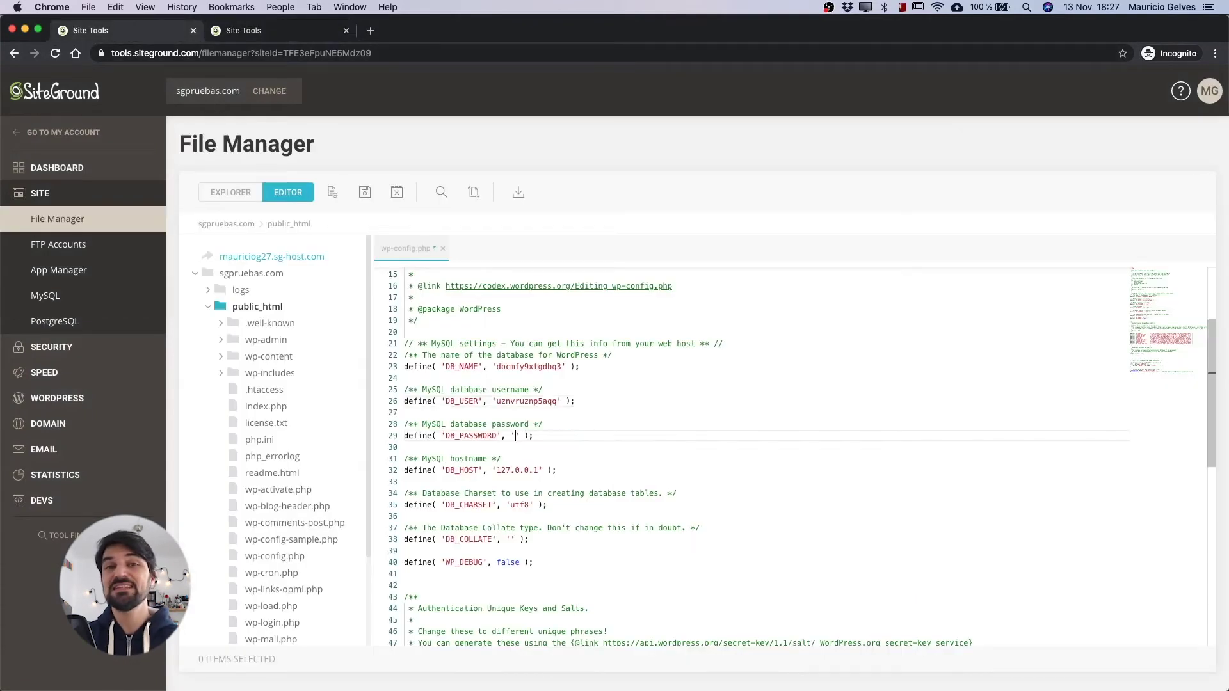
pyautogui.press('super+v')
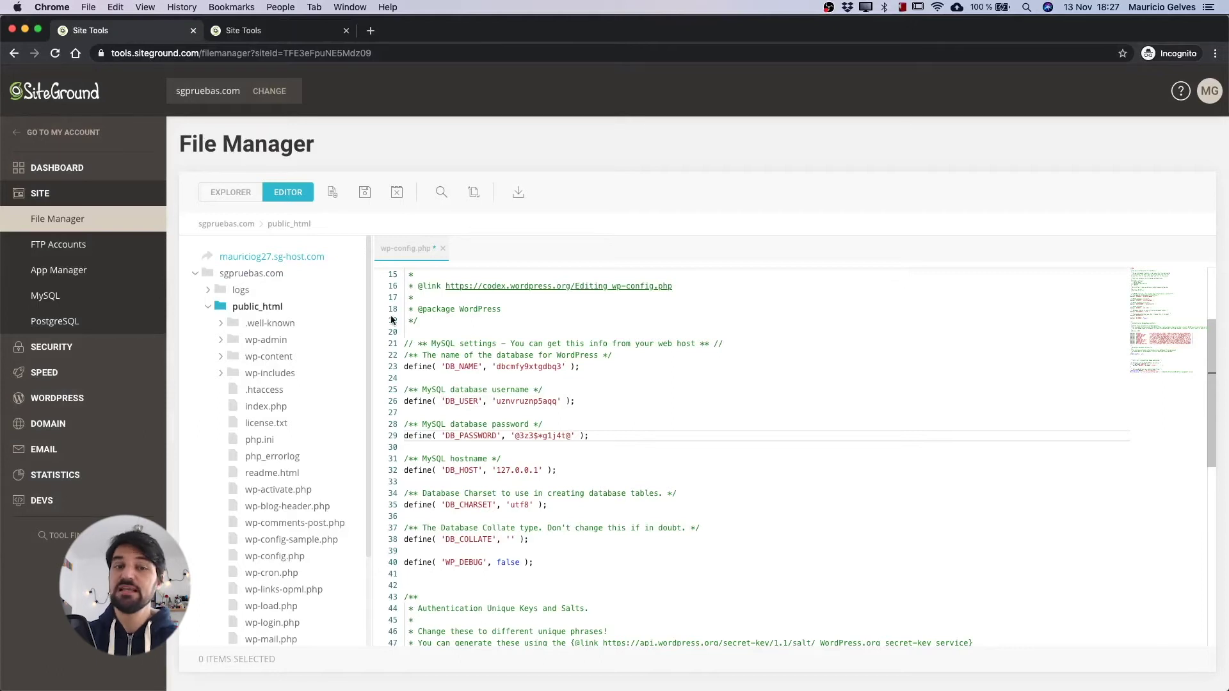
pyautogui.click(363, 193)
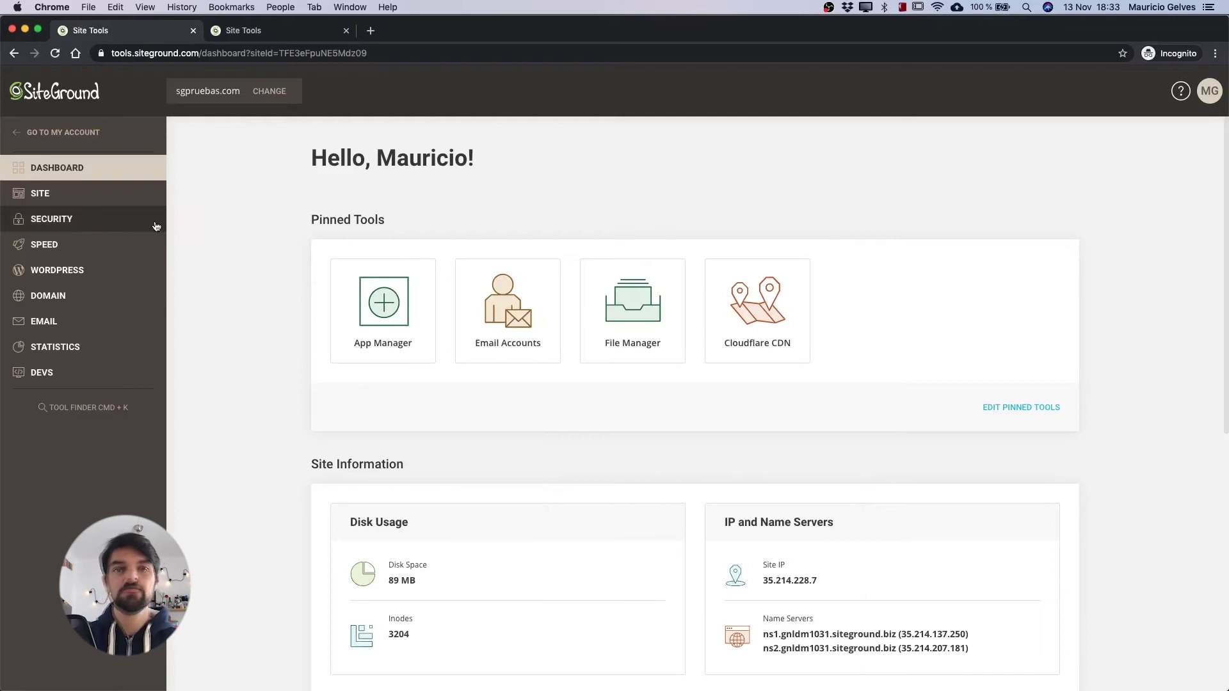
# Step: In MySQL's Users tab, grant the database user All Privileges on its one database
pyautogui.click(39, 193)
pyautogui.click(51, 300)
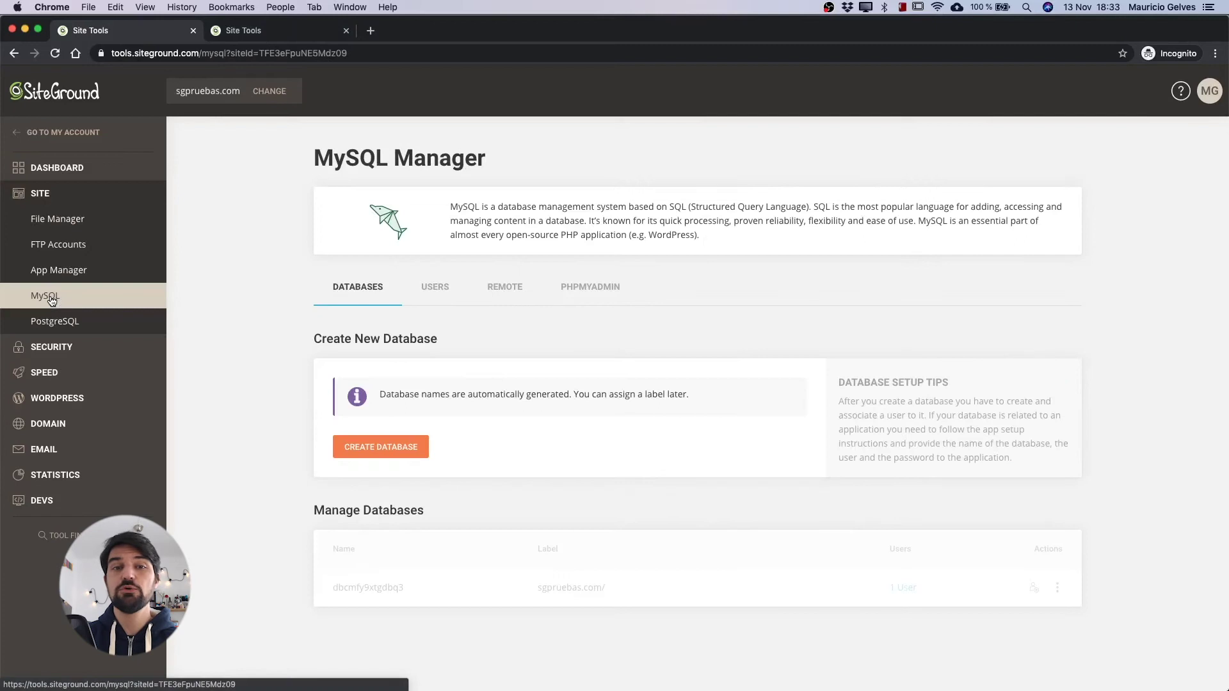
pyautogui.click(413, 288)
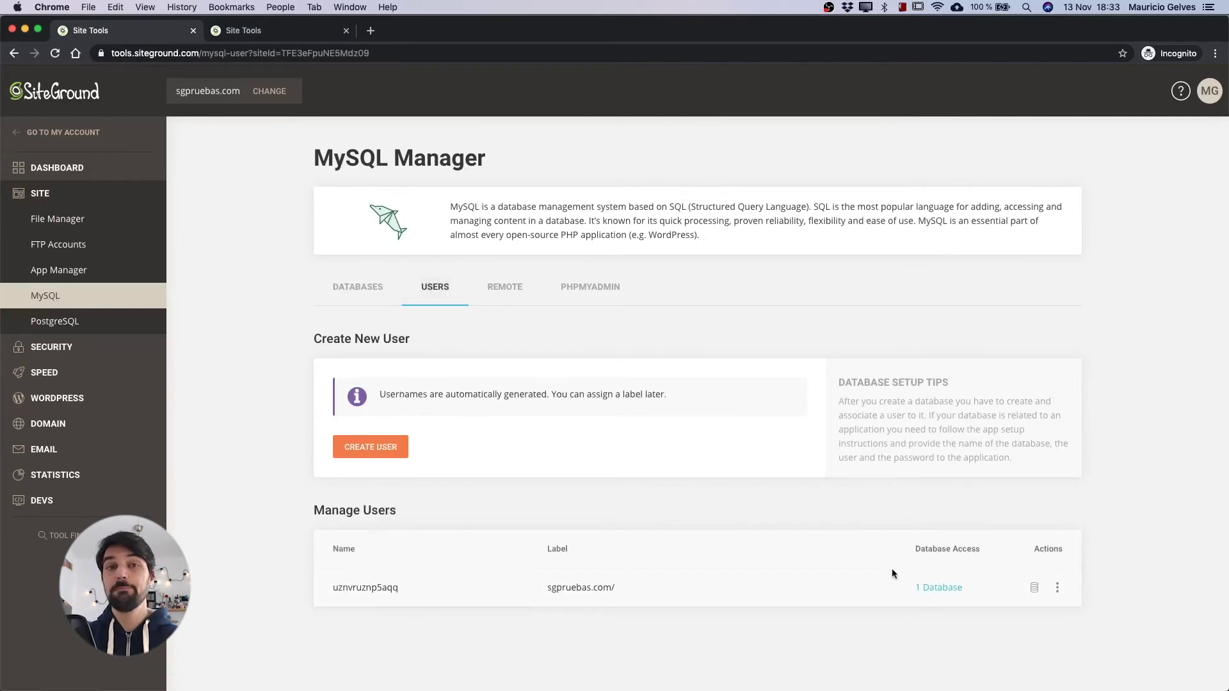
pyautogui.click(939, 585)
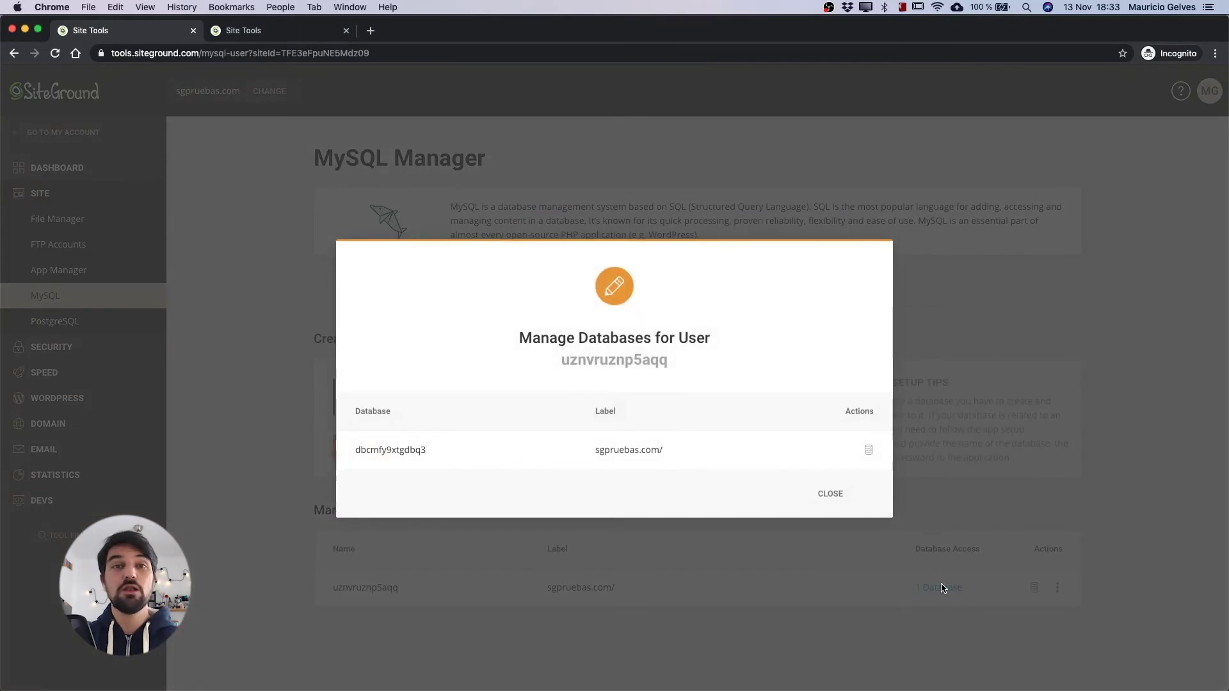
pyautogui.click(867, 449)
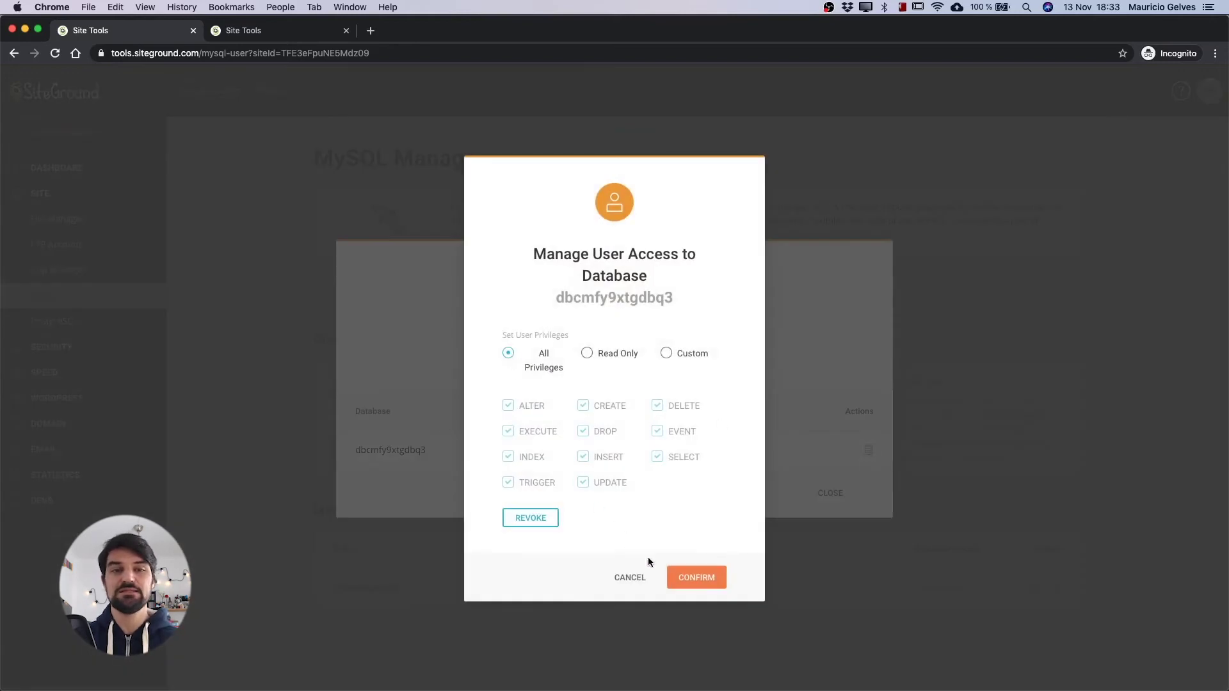
pyautogui.click(700, 577)
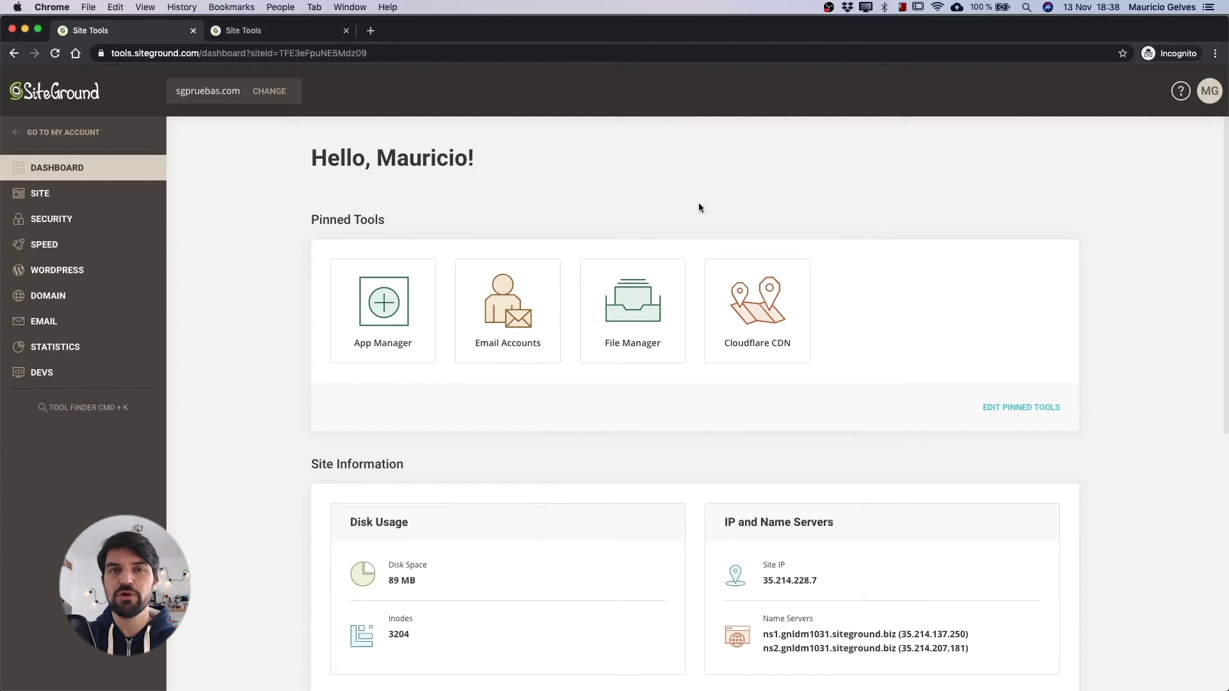
# Step: Open wp-config.php from sgpruebas.com > public_html in the file editor
pyautogui.click(60, 197)
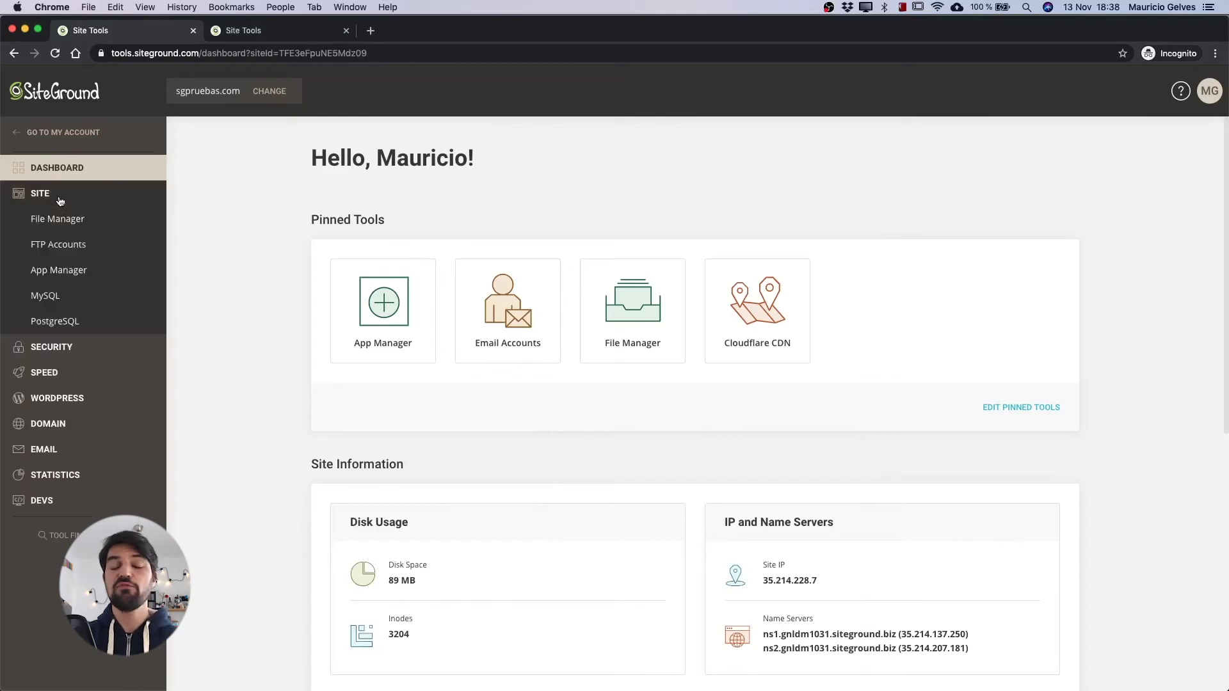
pyautogui.click(61, 220)
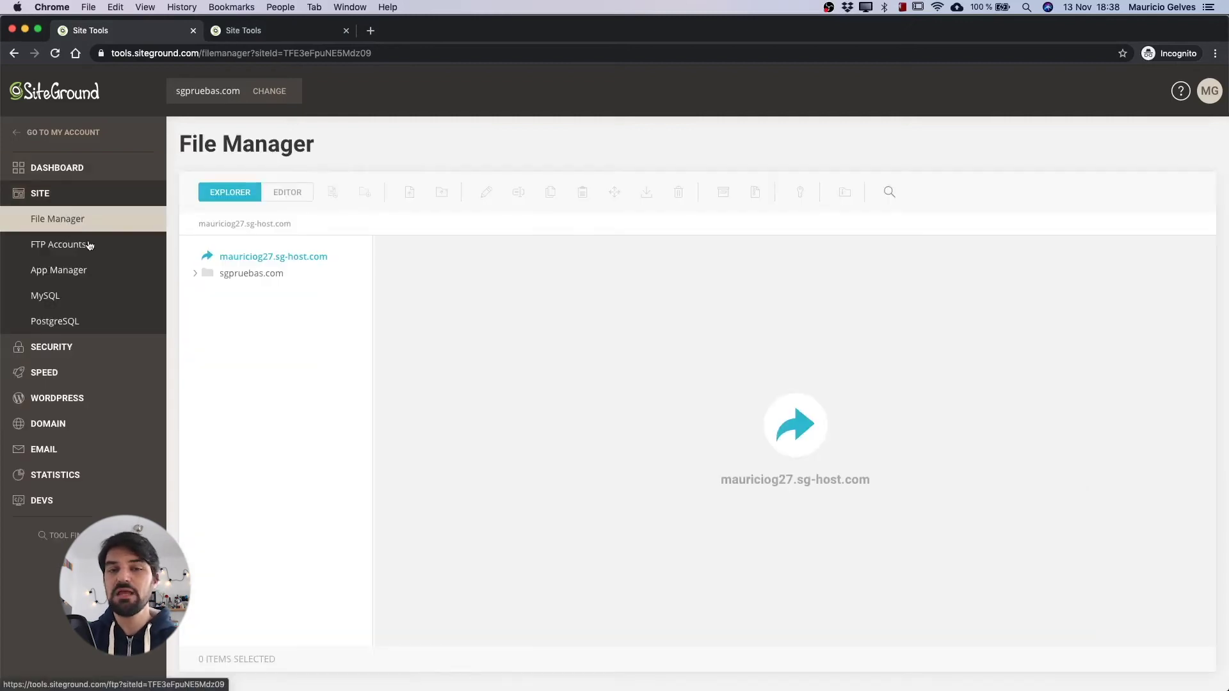
pyautogui.click(195, 273)
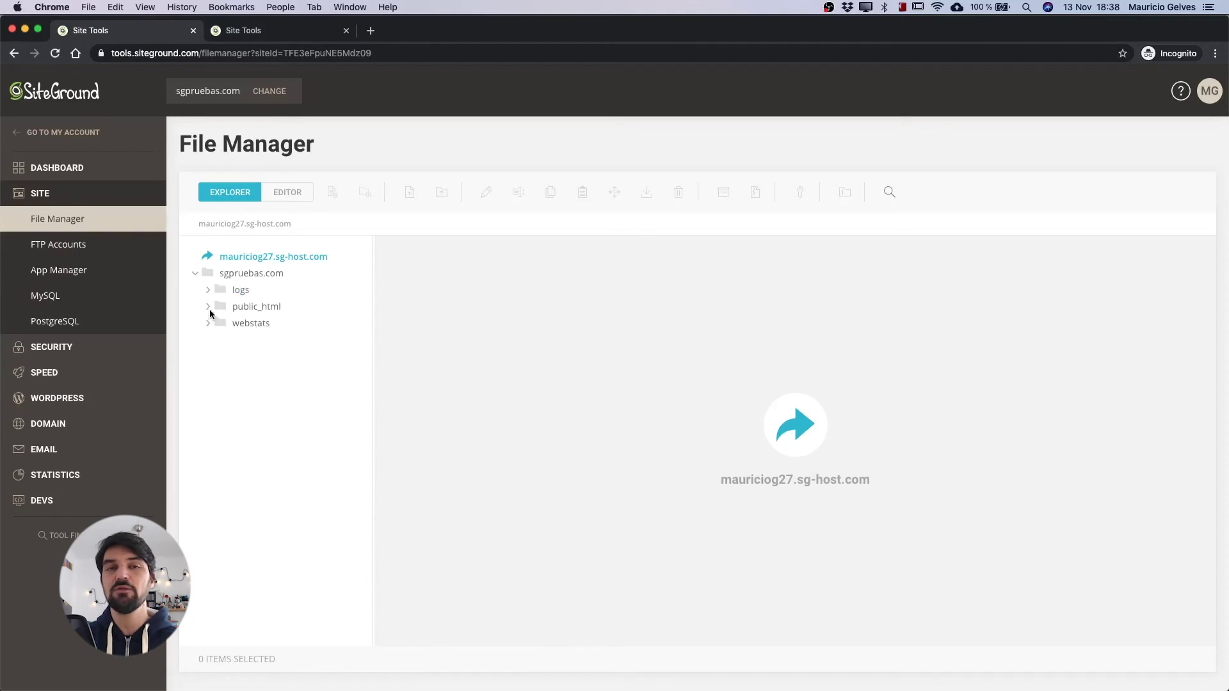
pyautogui.click(207, 308)
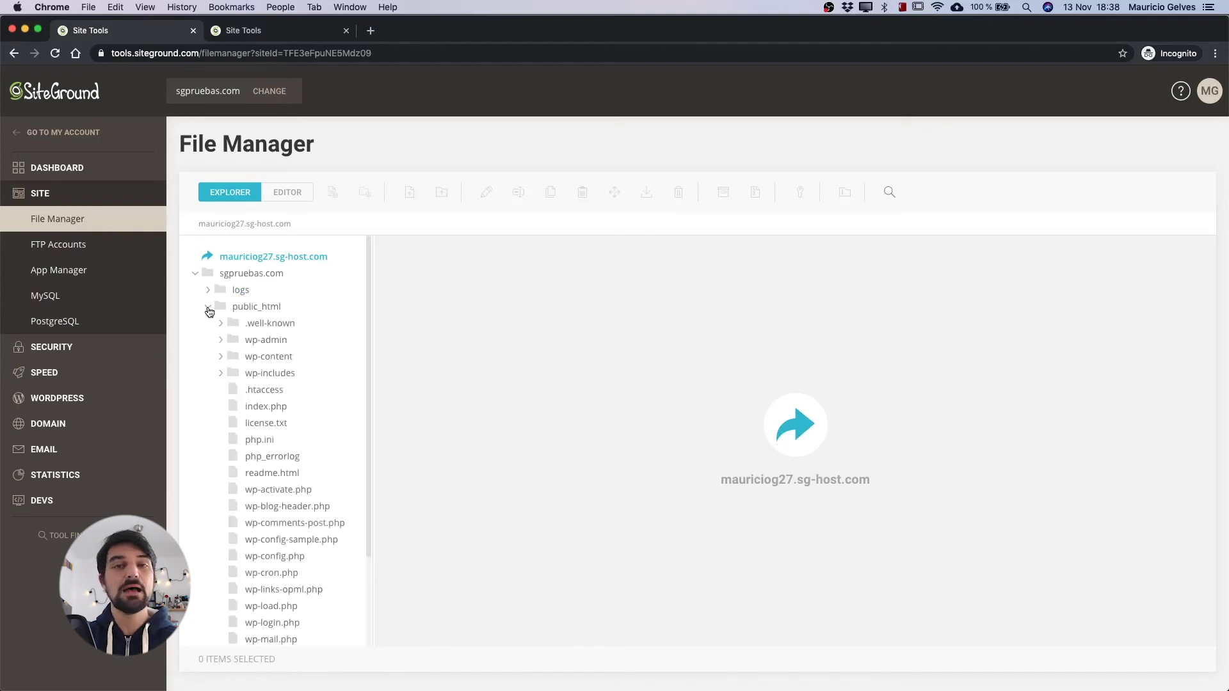
pyautogui.rightClick(280, 555)
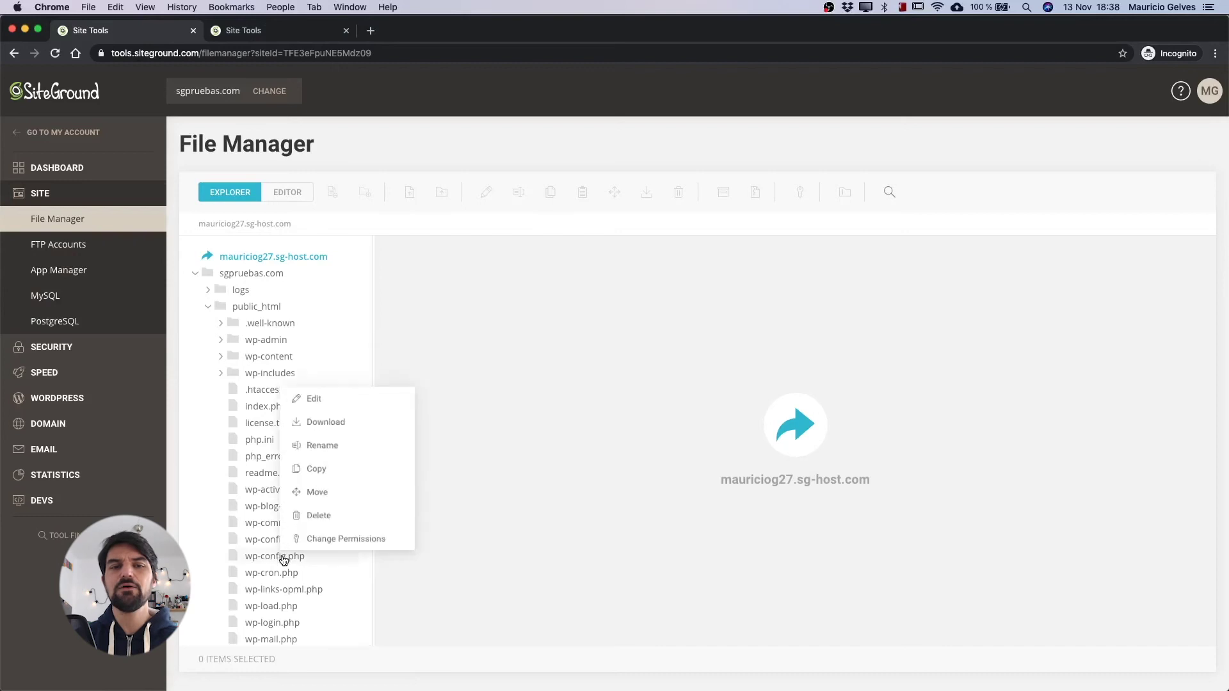
pyautogui.click(324, 399)
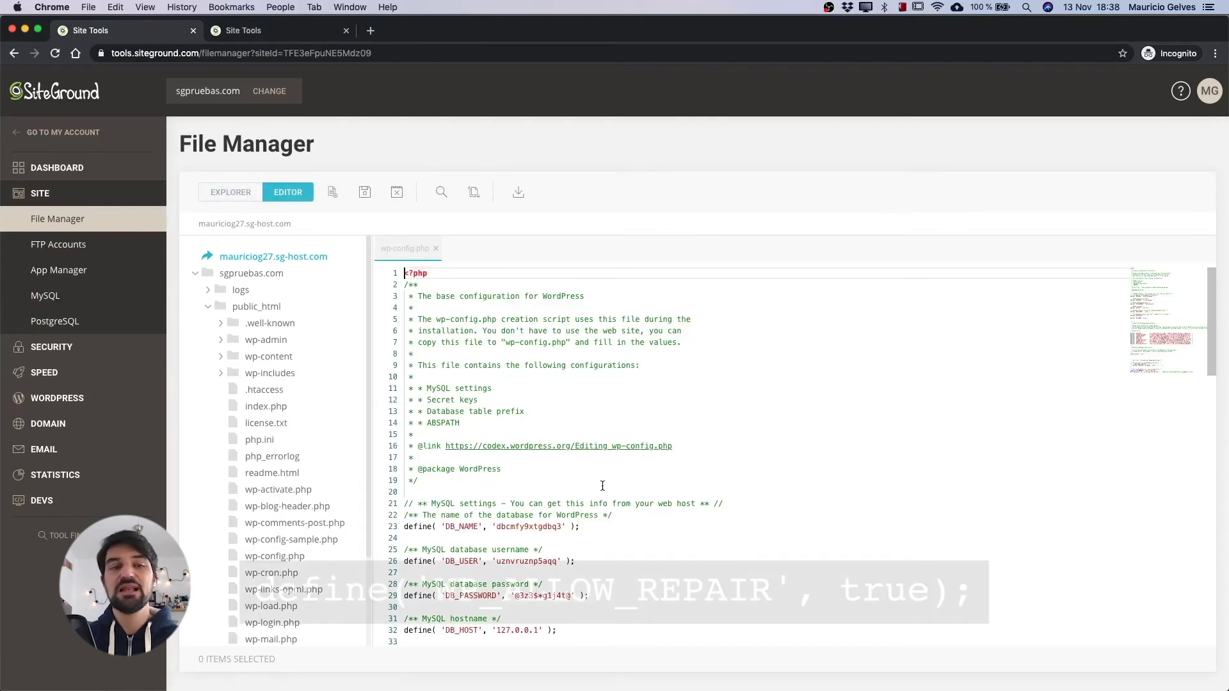
# Step: Paste the WP_ALLOW_REPAIR true define after the WP_DEBUG line and save
pyautogui.scroll(-3, 602, 486)
pyautogui.scroll(-3, 602, 486)
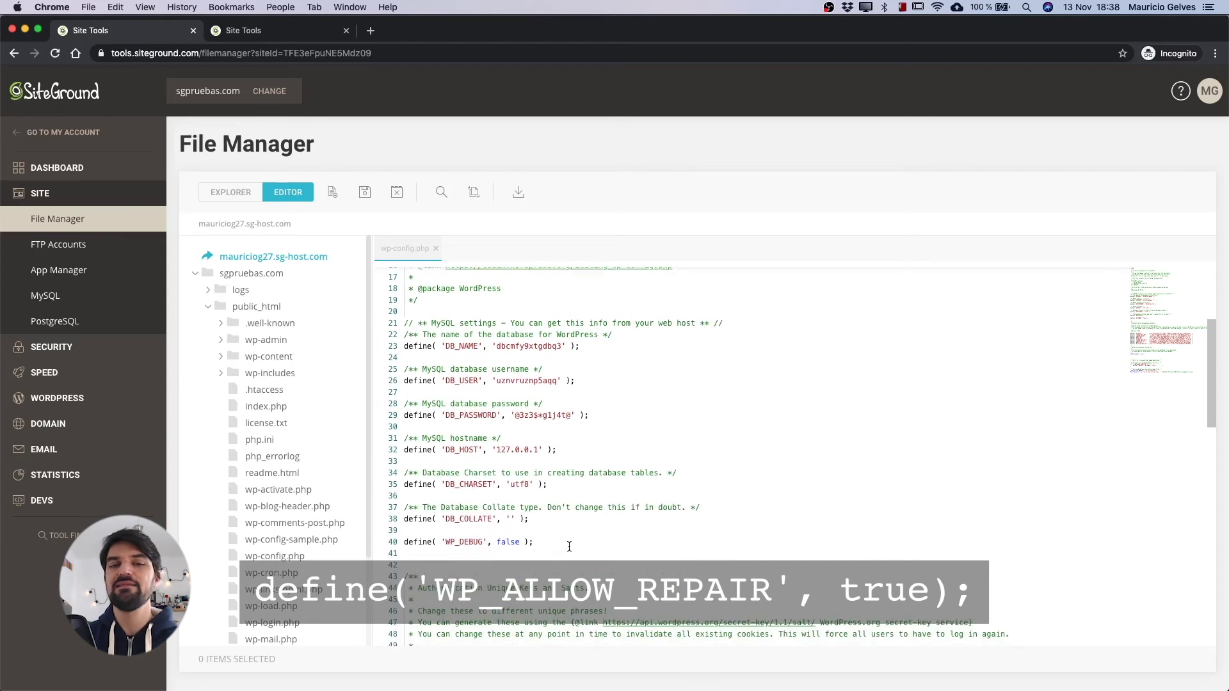
pyautogui.click(568, 547)
pyautogui.write("define('WP_ALLOW_REPAIR', true);")
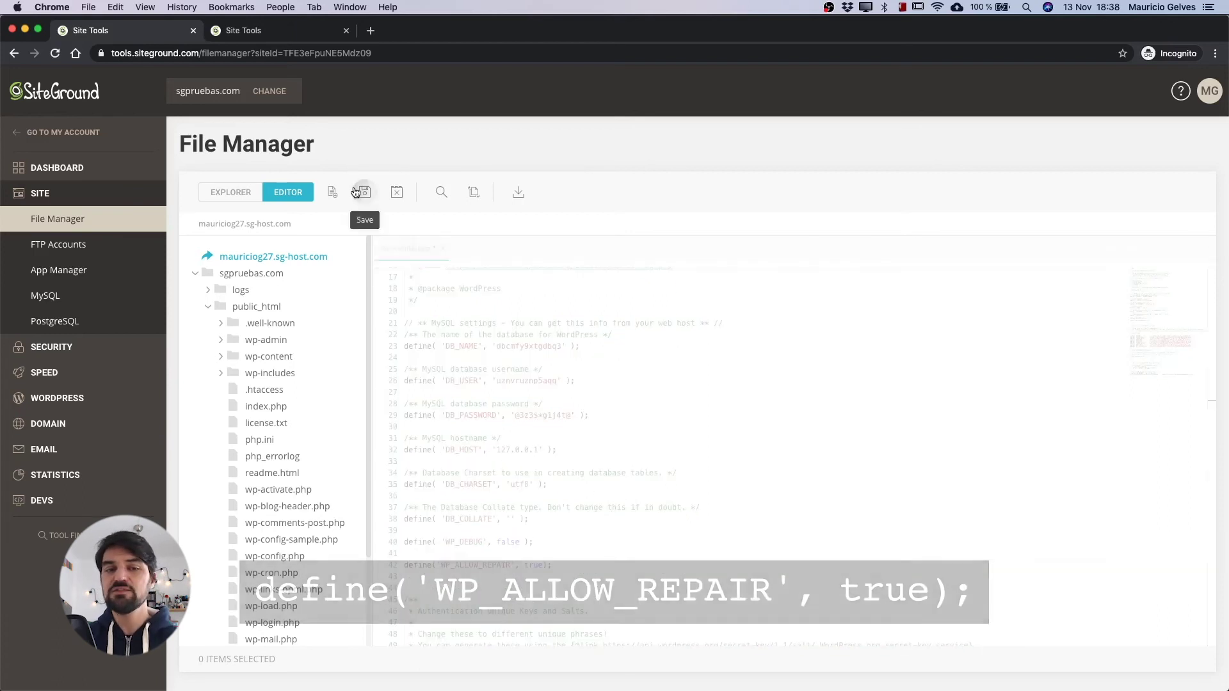
pyautogui.click(355, 192)
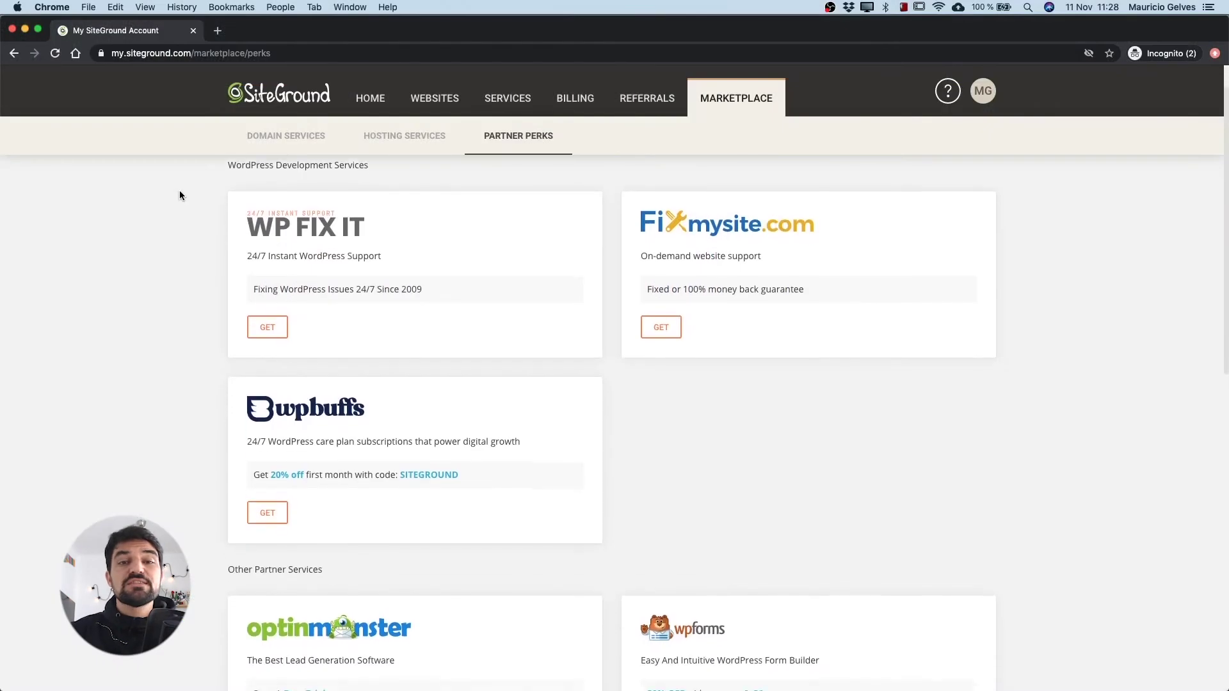
pyautogui.scroll(-3, 179, 195)
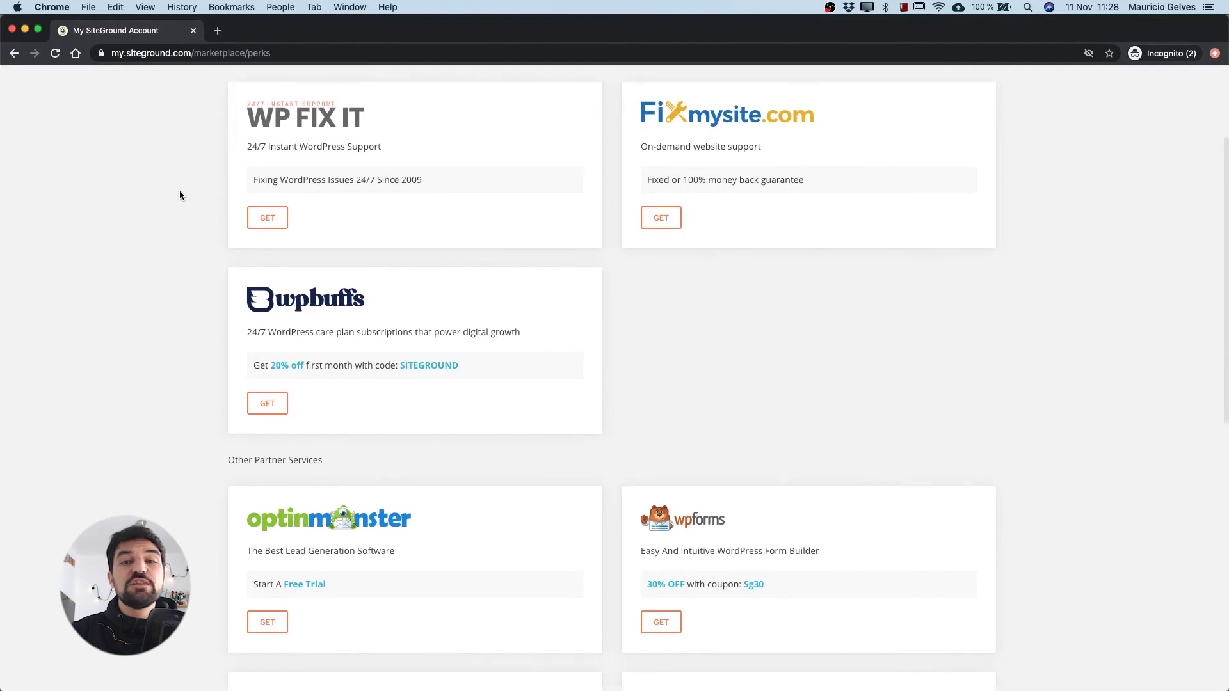
pyautogui.scroll(-3, 179, 195)
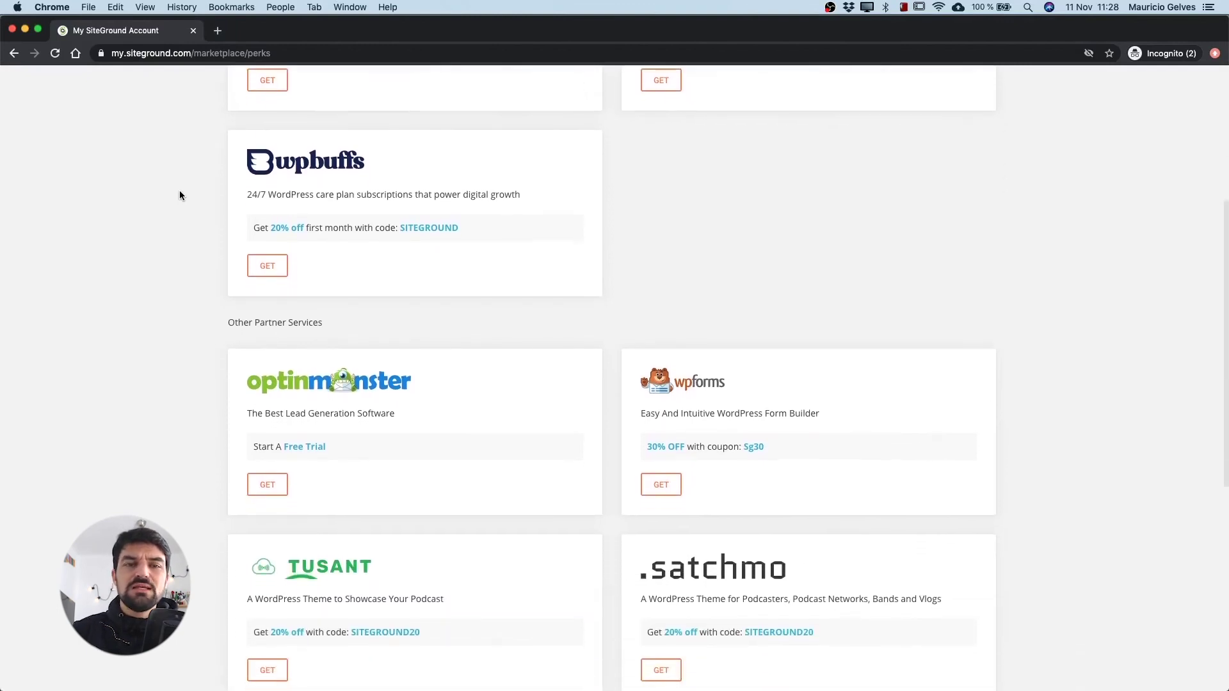
pyautogui.scroll(-3, 180, 195)
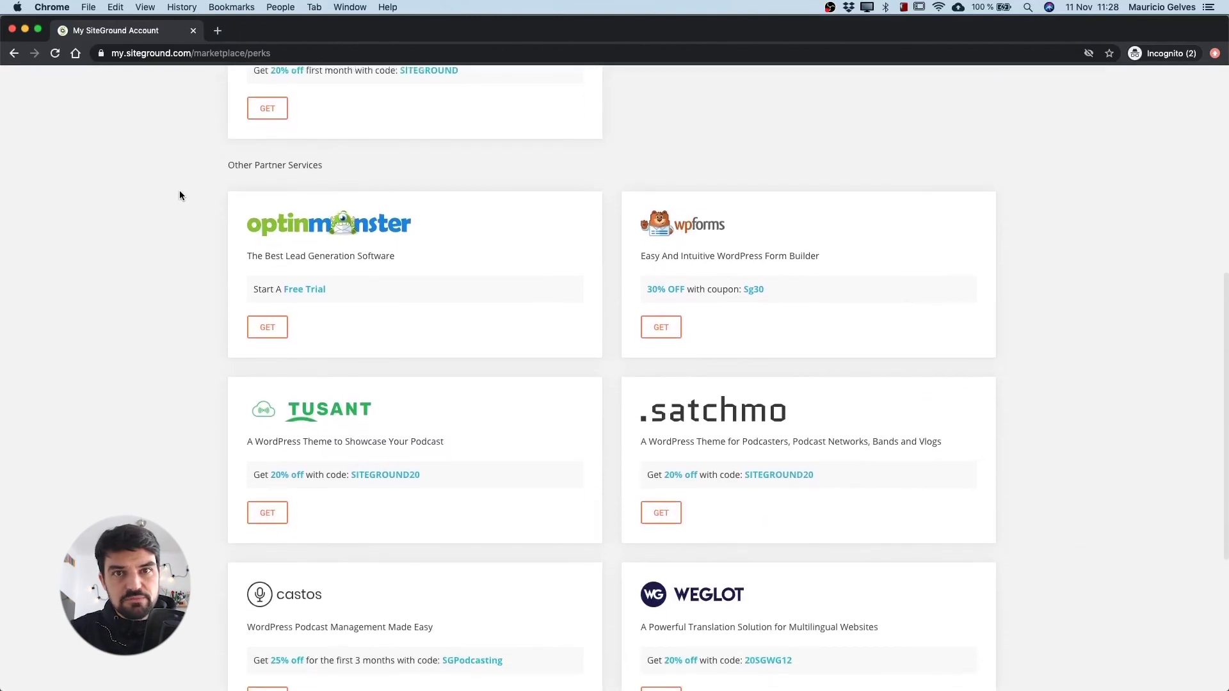
pyautogui.scroll(-3, 184, 160)
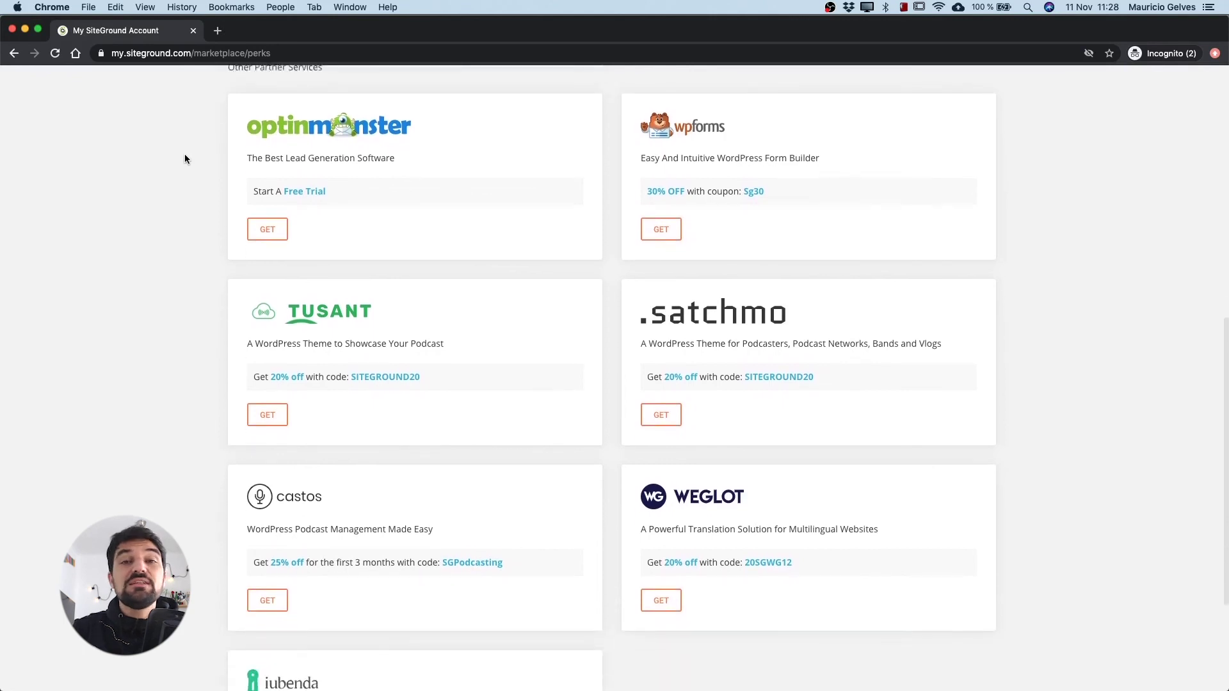
pyautogui.scroll(-1, 184, 159)
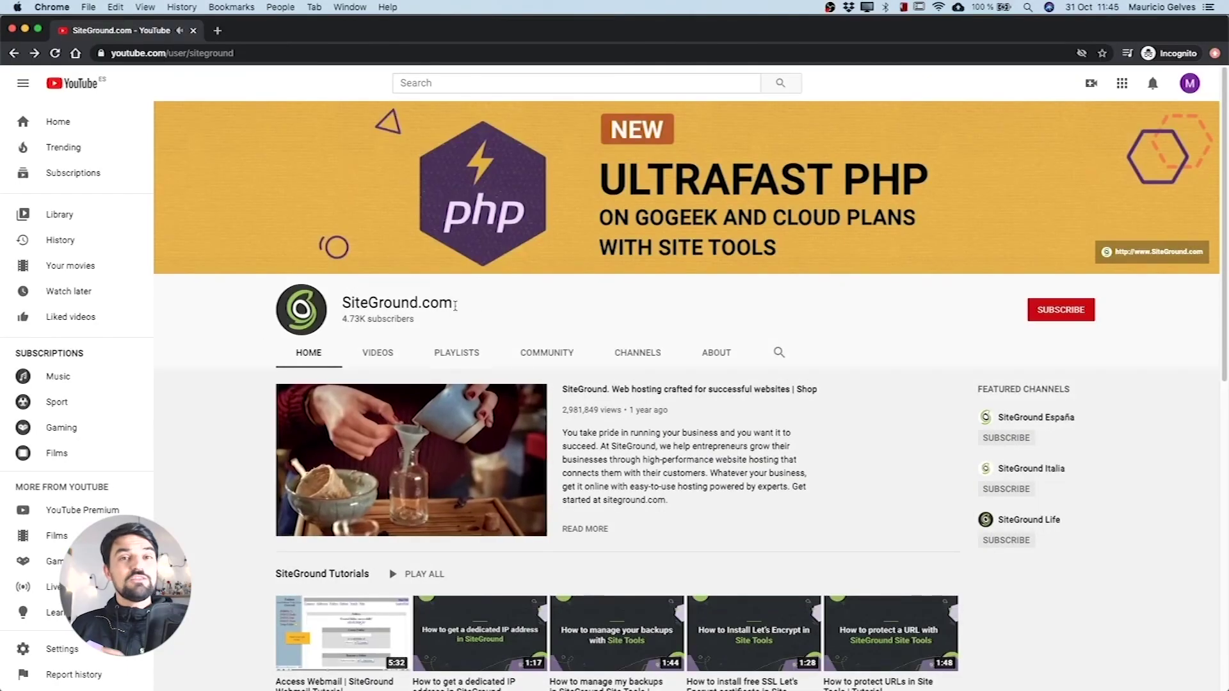
# Step: Subscribe to SiteGround.com and set its bell notifications to All
pyautogui.click(1040, 311)
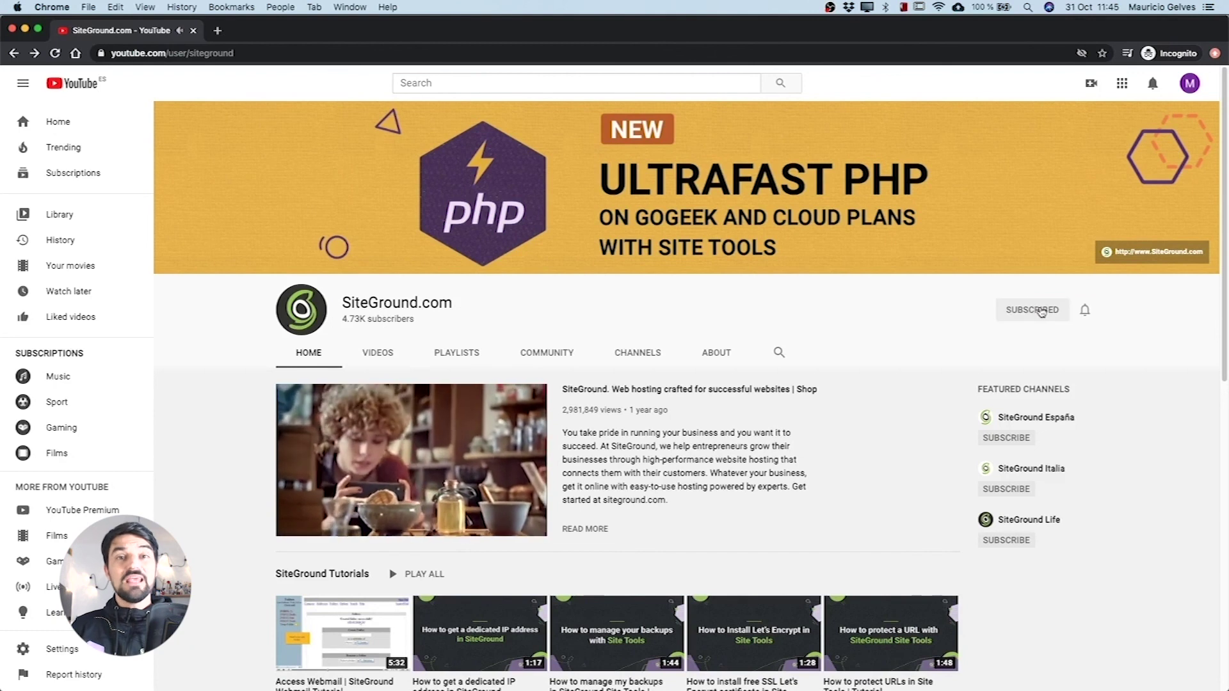
pyautogui.click(1086, 312)
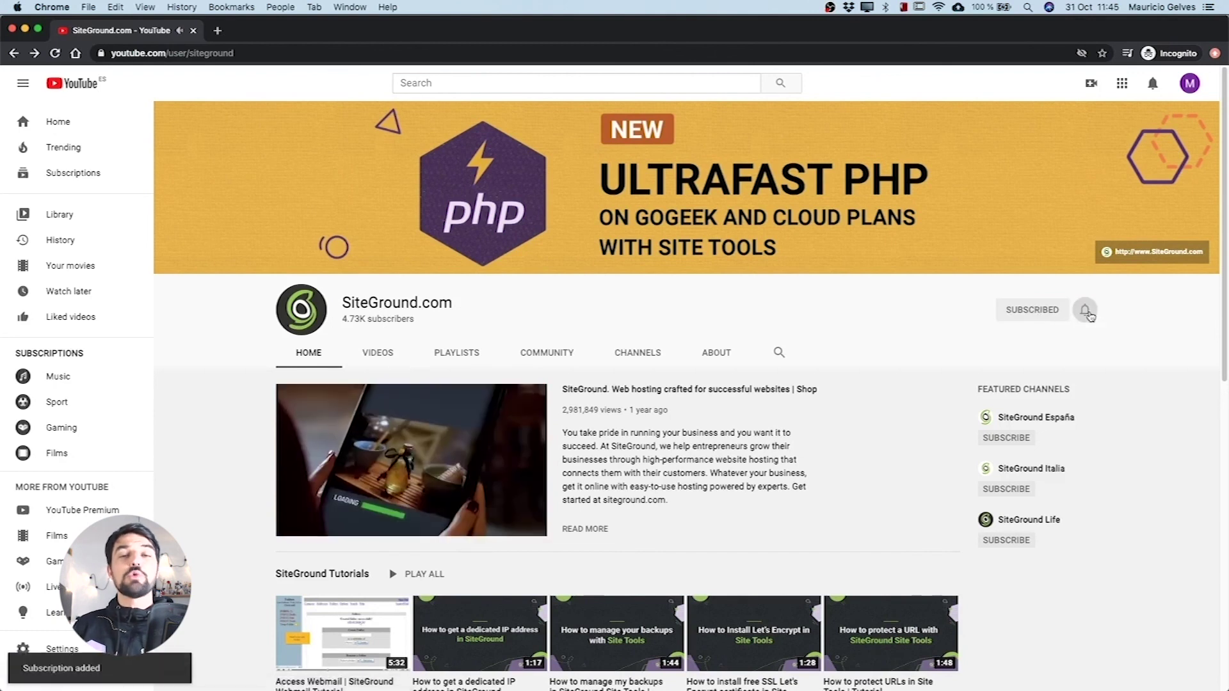
pyautogui.click(1107, 338)
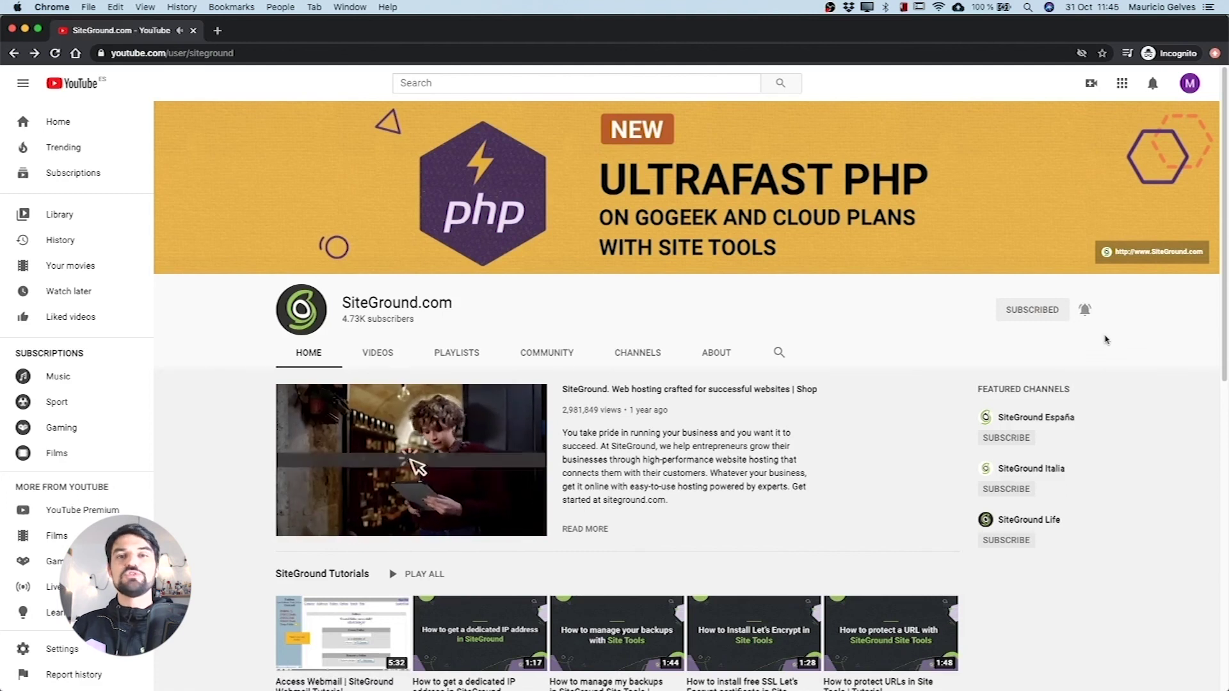
pyautogui.scroll(-2, 1106, 340)
pyautogui.scroll(-3, 1106, 339)
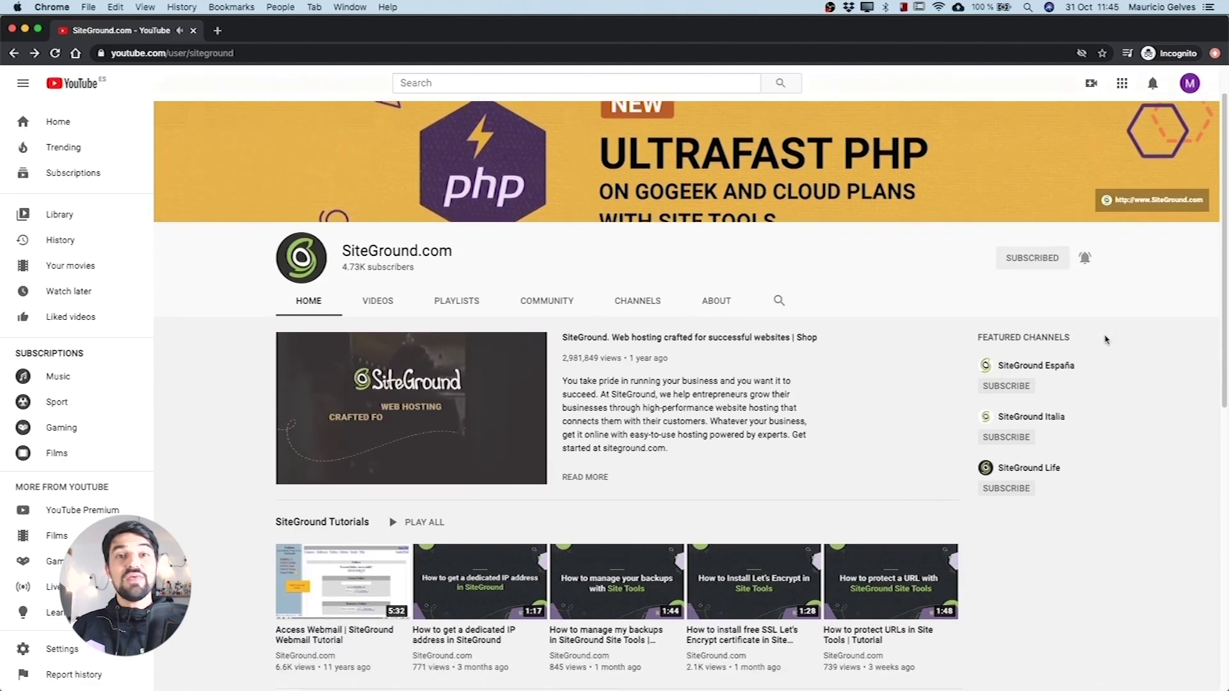